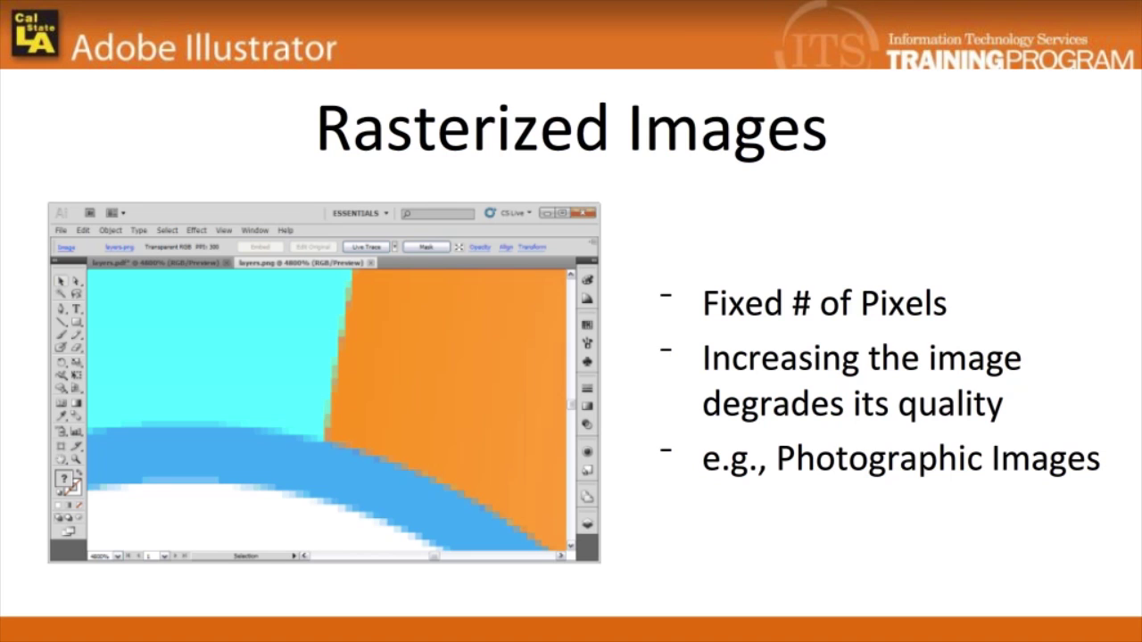
- Advance to the Vector Graphics slide and end the slideshow
{"action": "key", "text": "Right"}
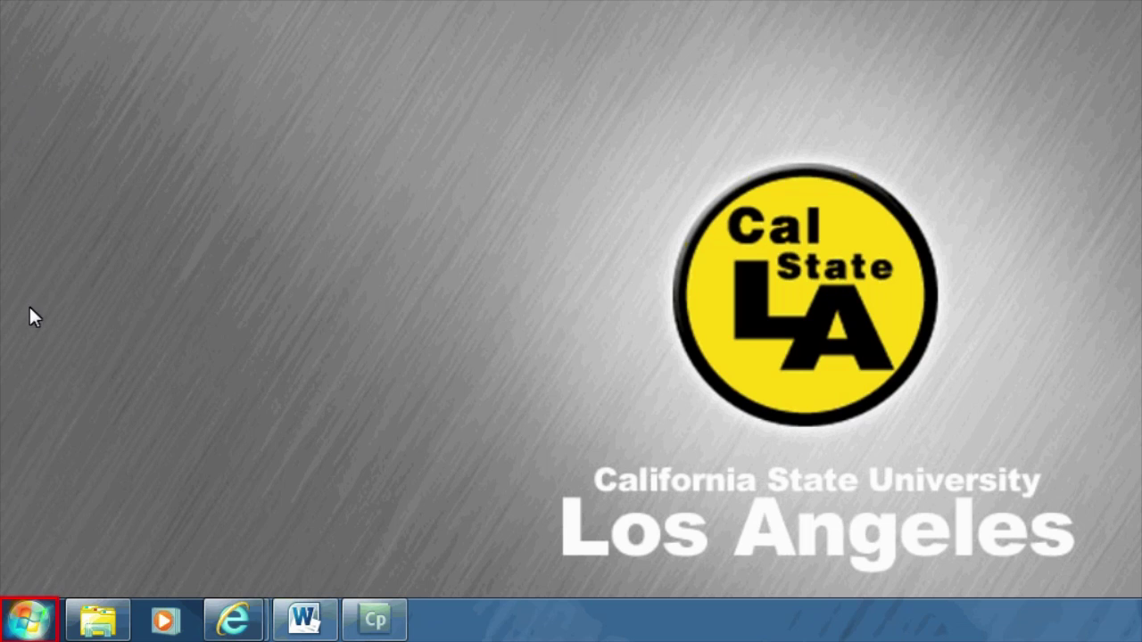
- Launch Adobe Illustrator CS5.1 from the Start menu, via search or Adobe Design Premium CS5.5
{"action": "left_click", "coordinate": [29, 620]}
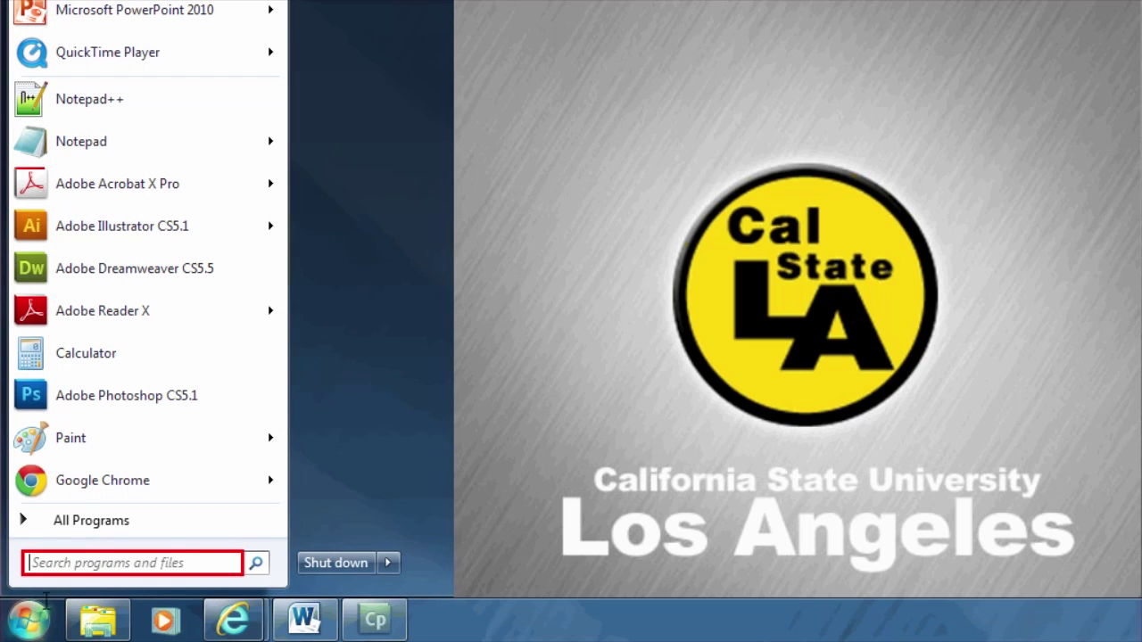
{"action": "left_click", "coordinate": [48, 562]}
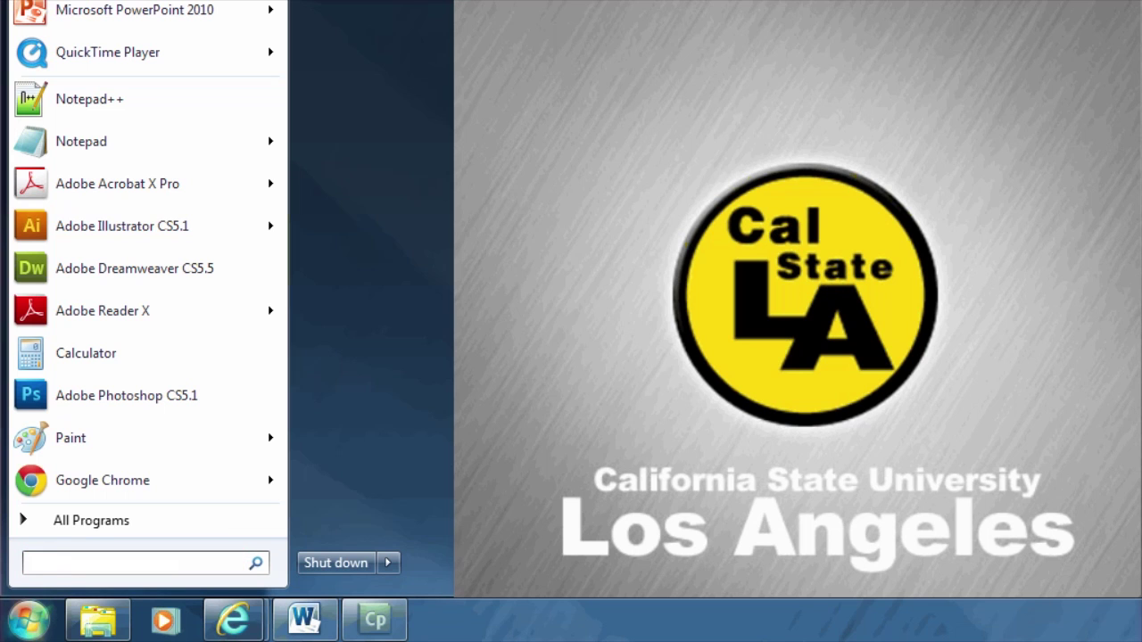
{"action": "type", "text": "Ill"}
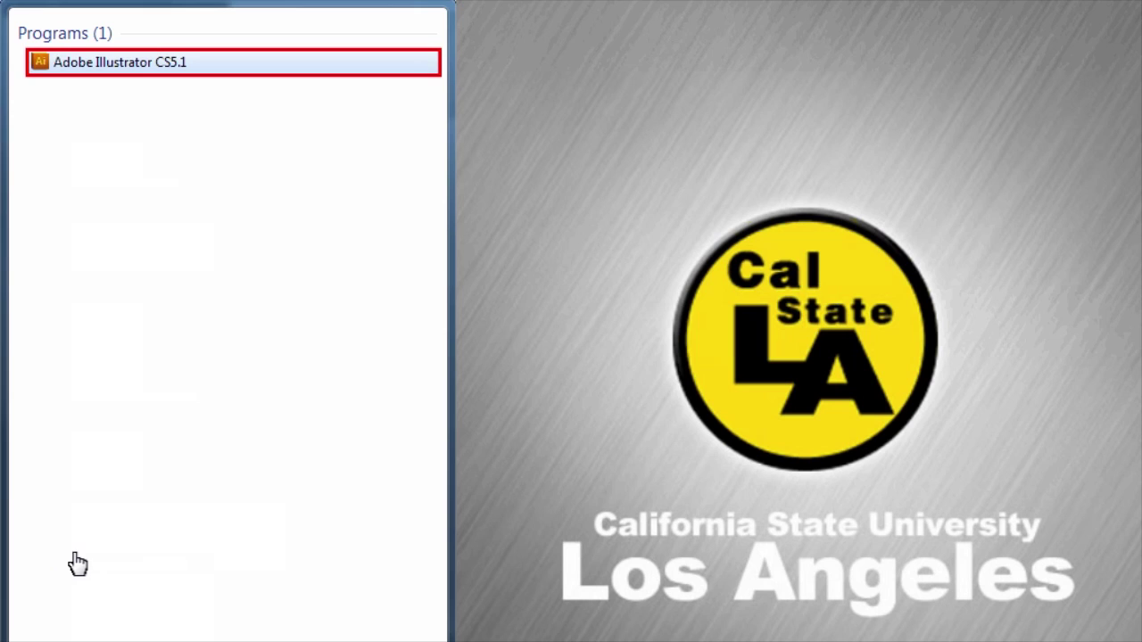
{"action": "left_click", "coordinate": [145, 62]}
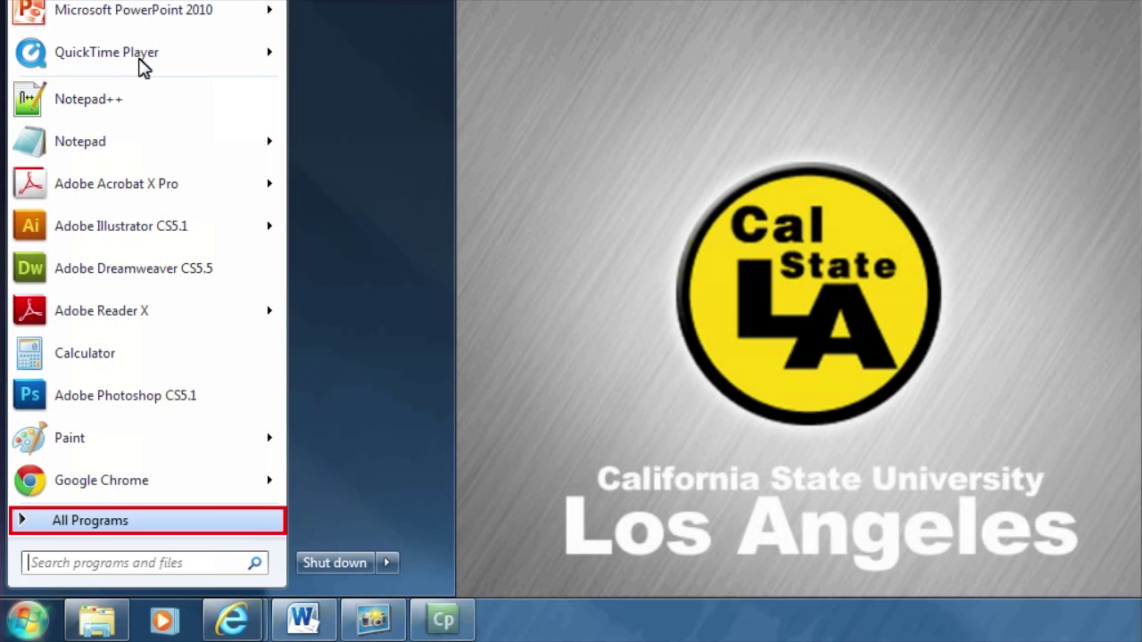
{"action": "left_click", "coordinate": [57, 523]}
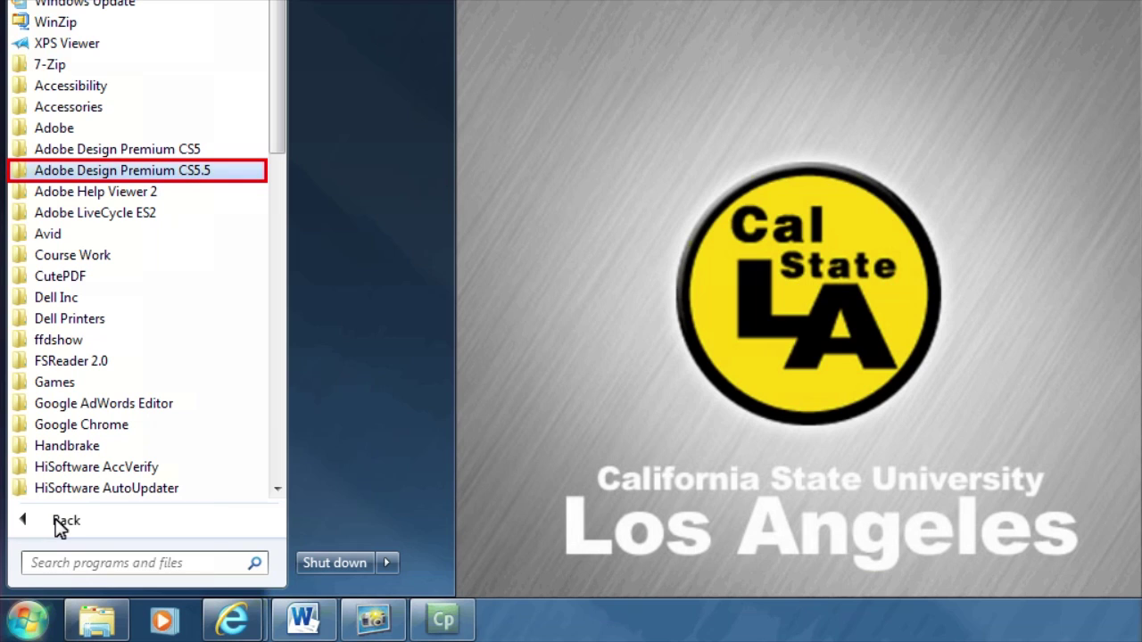
{"action": "left_click", "coordinate": [93, 172]}
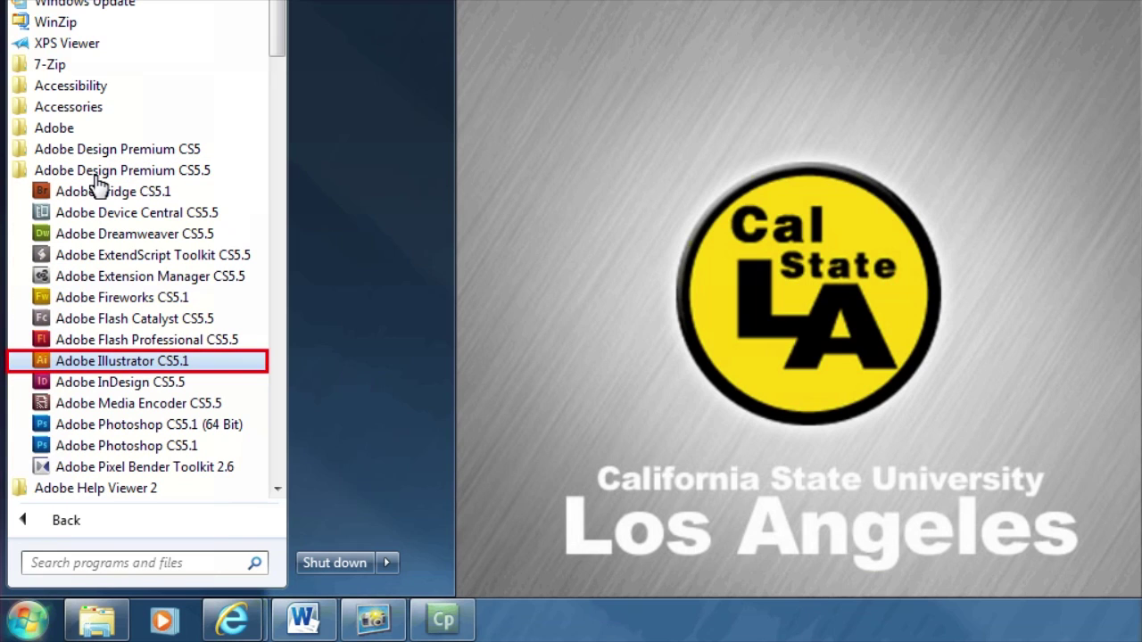
{"action": "left_click", "coordinate": [121, 361]}
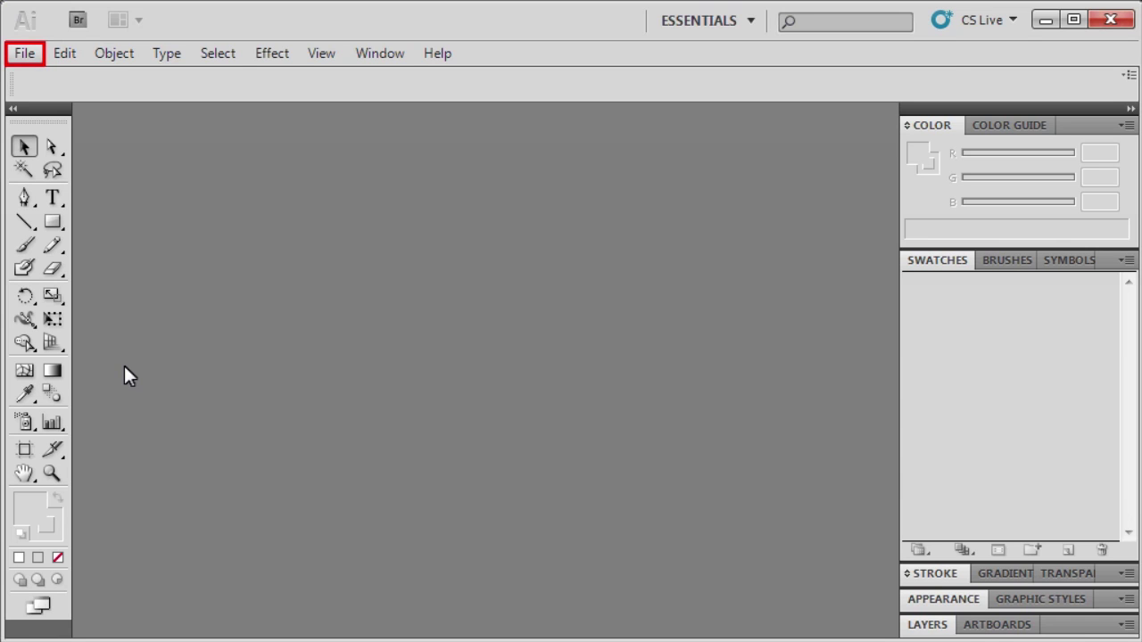
- Create a new document with the default 480 x 640 px size
{"action": "left_click", "coordinate": [26, 52]}
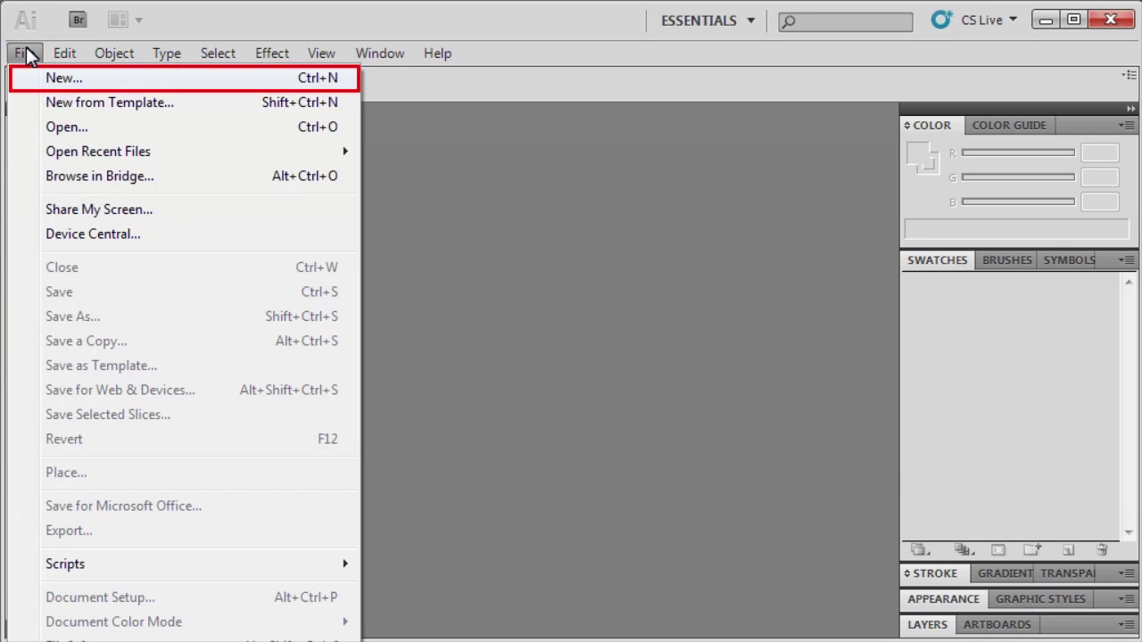
{"action": "left_click", "coordinate": [34, 80]}
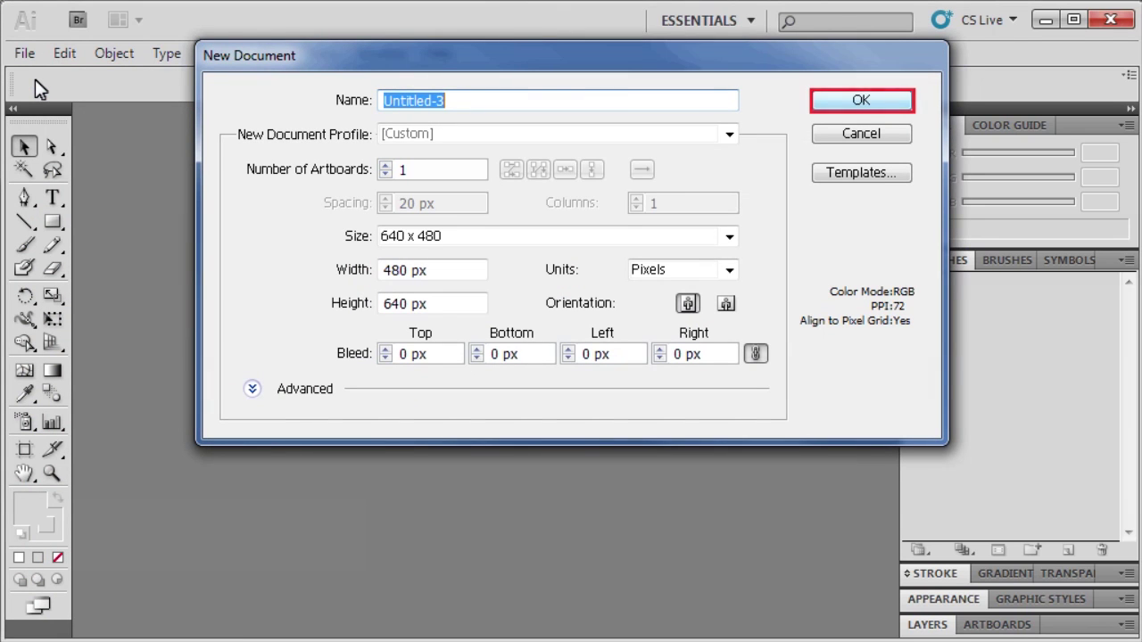
{"action": "left_click", "coordinate": [865, 100]}
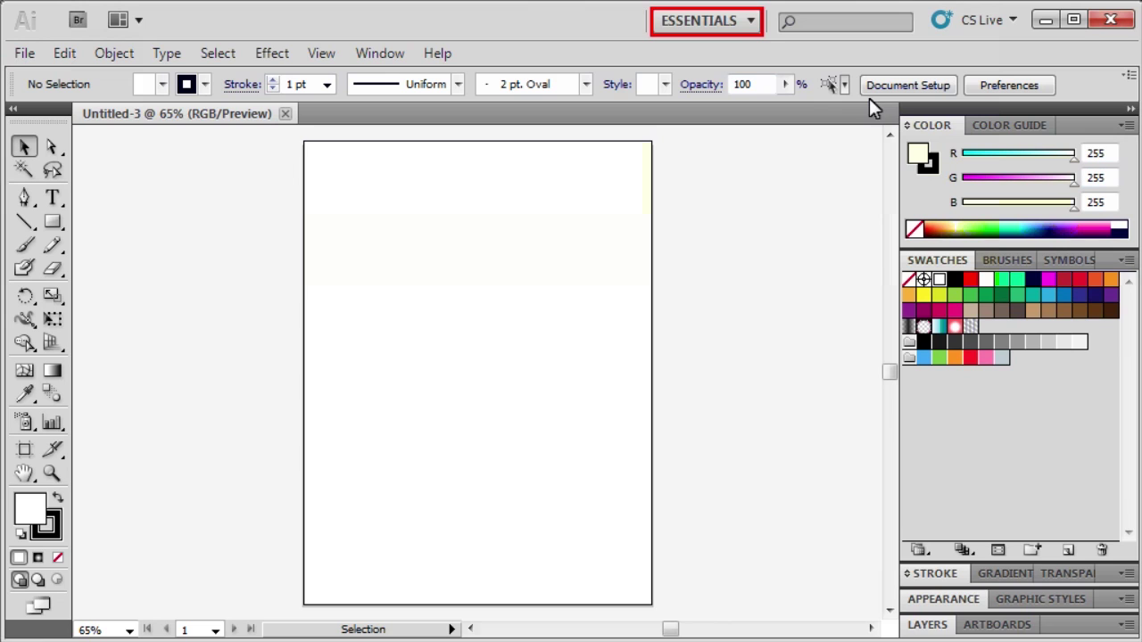
- Switch to the Typography workspace, expand its panels, then return to Essentials
{"action": "left_click", "coordinate": [724, 24]}
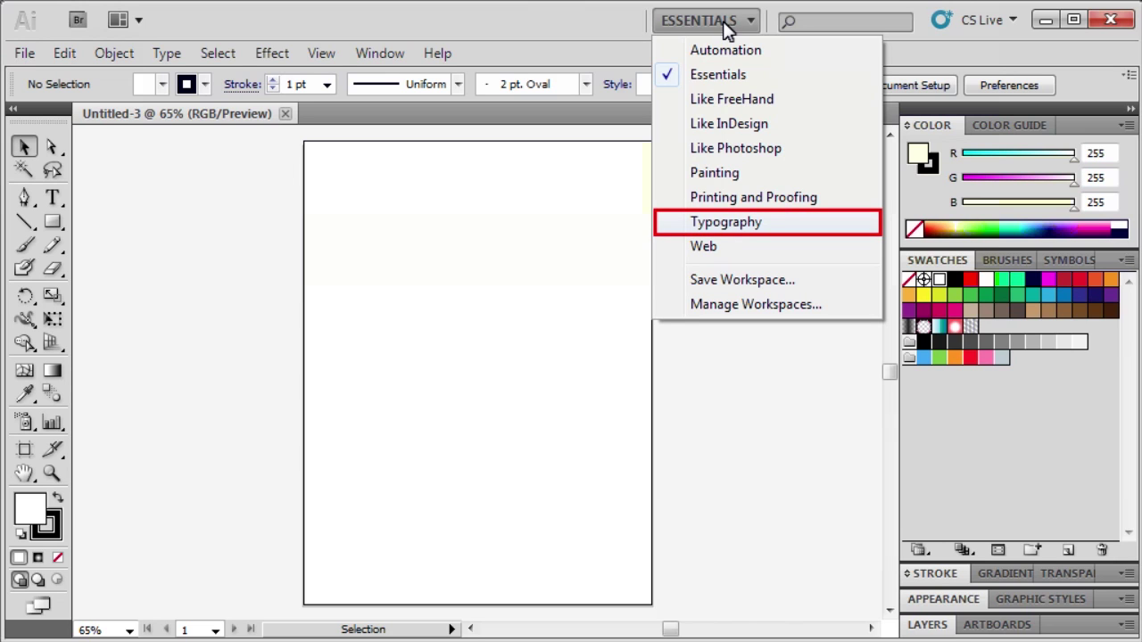
{"action": "left_click", "coordinate": [744, 223]}
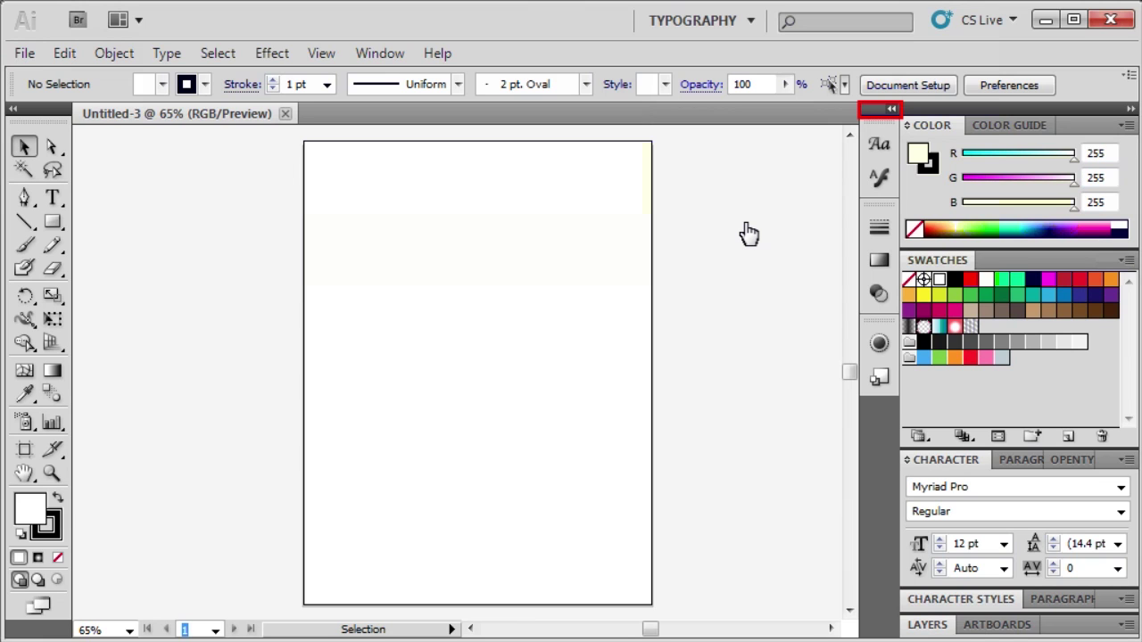
{"action": "left_click", "coordinate": [890, 109]}
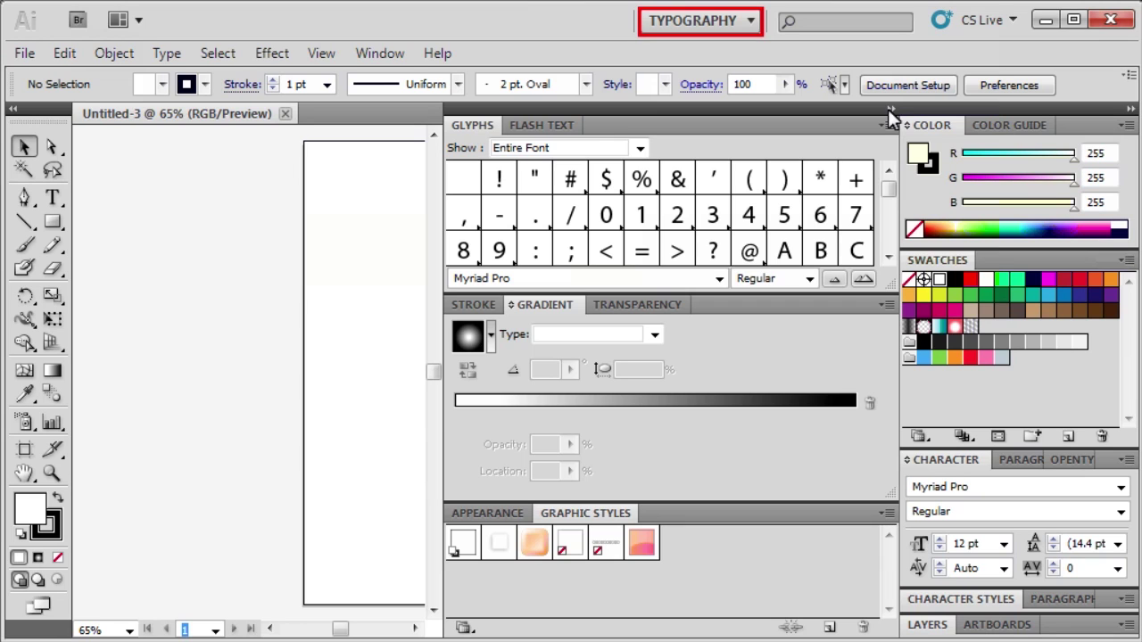
{"action": "left_click", "coordinate": [741, 18]}
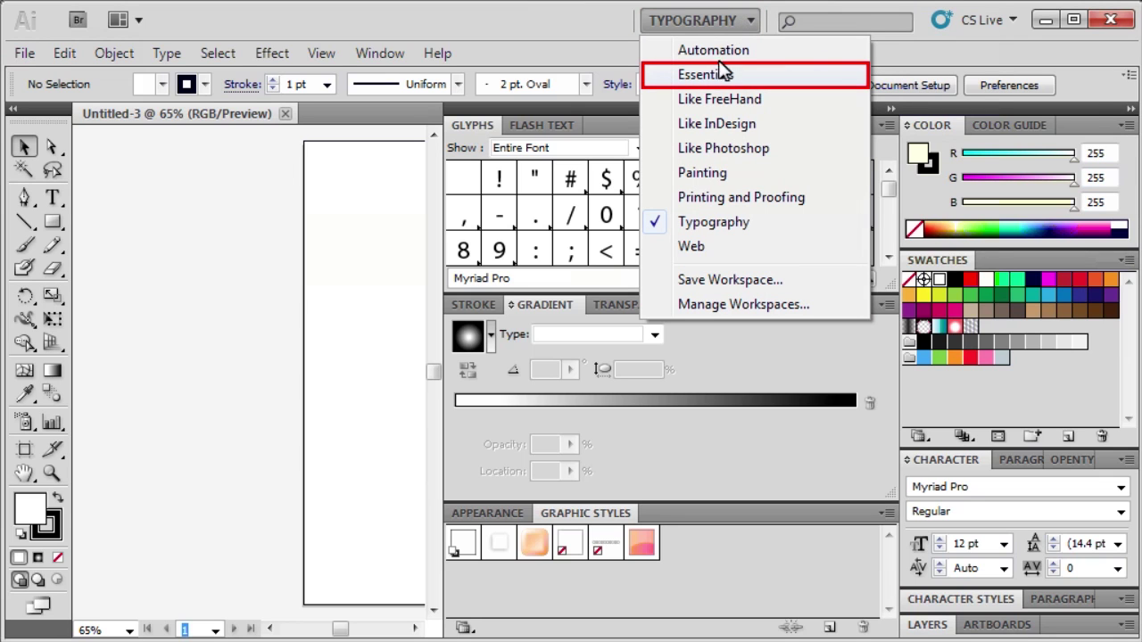
{"action": "left_click", "coordinate": [724, 76]}
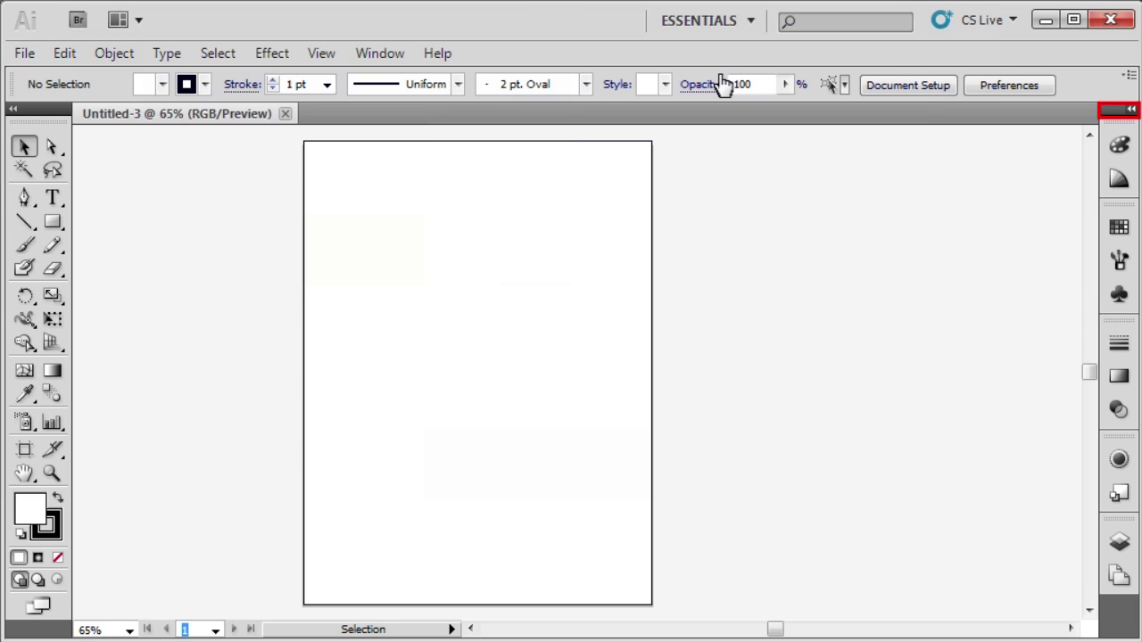
- Expand the docked panels and toggle stroke and fill with X twice, leaving fill active
{"action": "left_click", "coordinate": [1130, 110]}
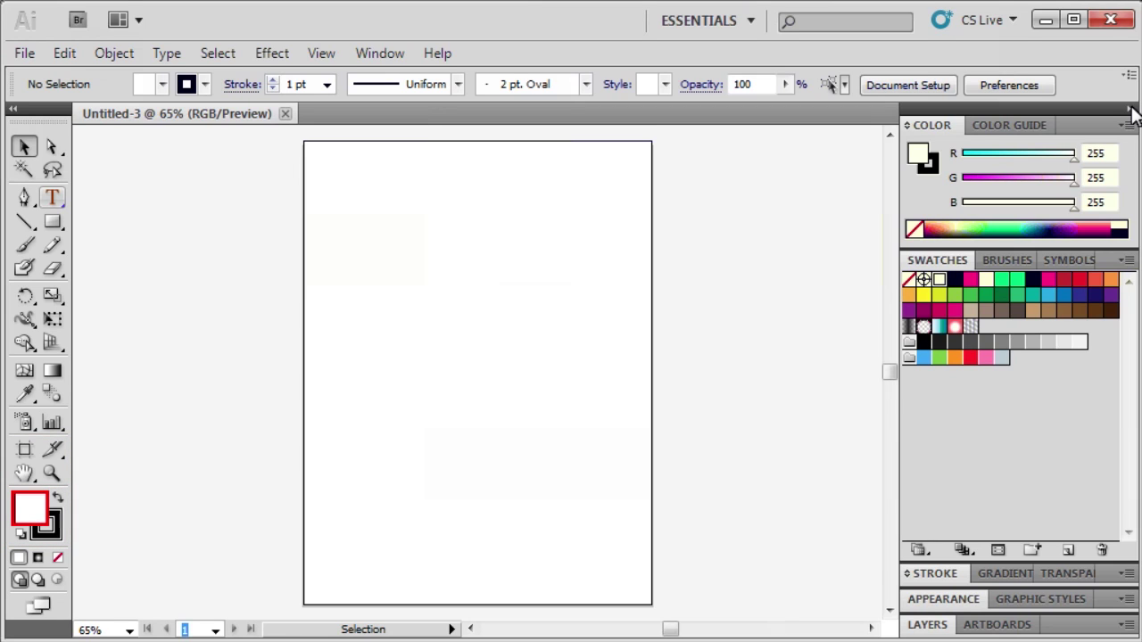
{"action": "key", "text": "x"}
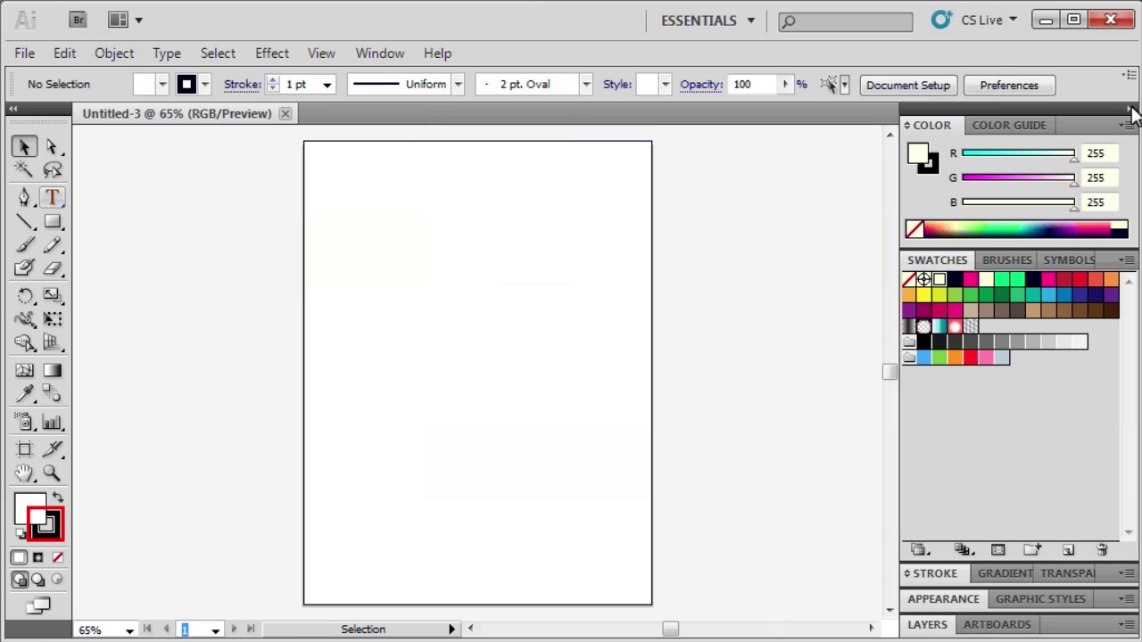
{"action": "key", "text": "x"}
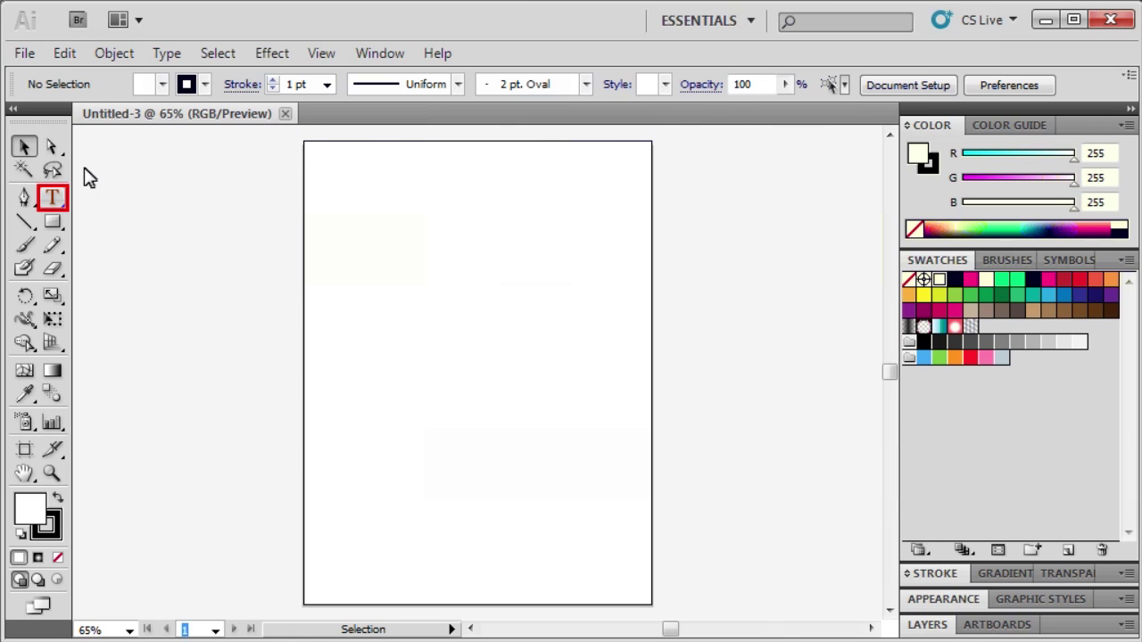
- Choose the Vertical Area Type Tool, then try the Ellipse Tool and settle on Rectangle Tool
{"action": "left_click", "coordinate": [54, 203]}
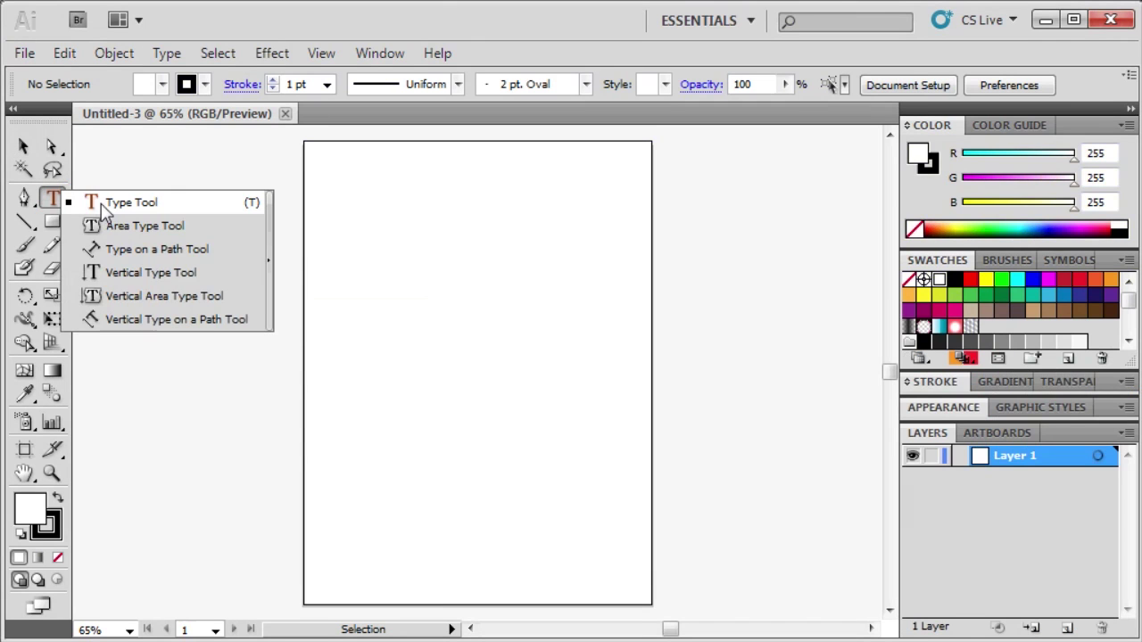
{"action": "left_click", "coordinate": [125, 303]}
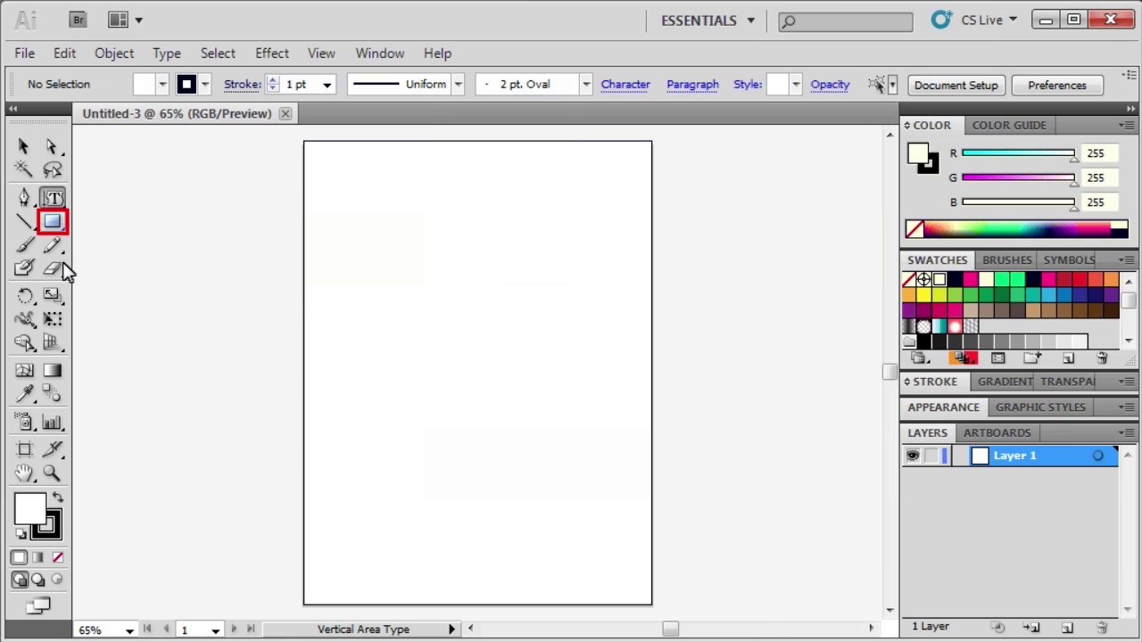
{"action": "left_click", "coordinate": [52, 222]}
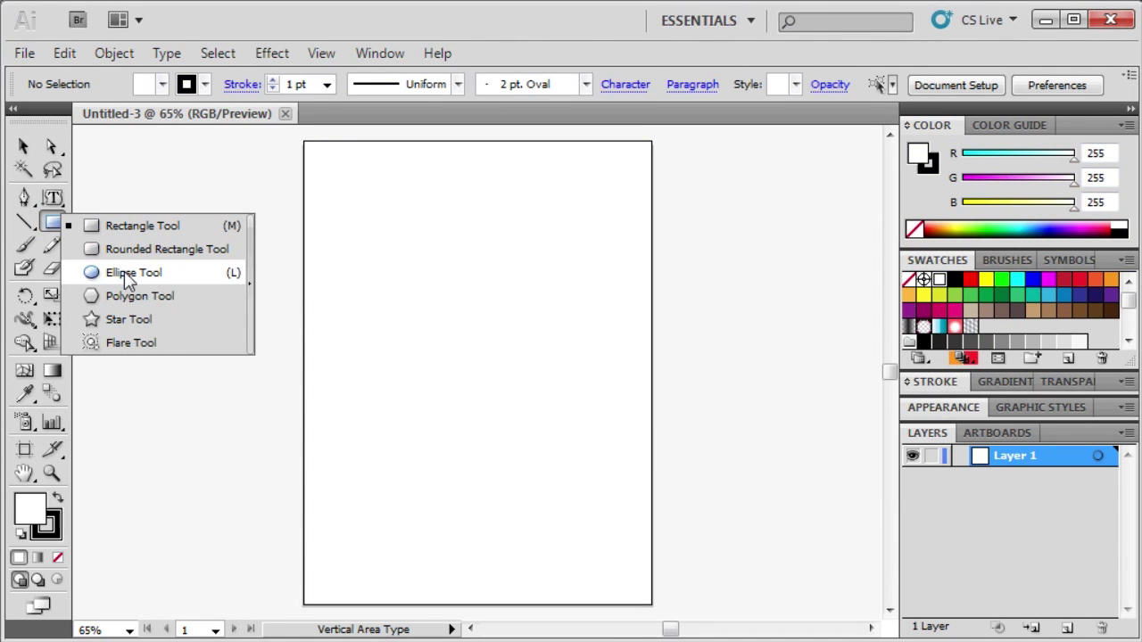
{"action": "left_click", "coordinate": [125, 274]}
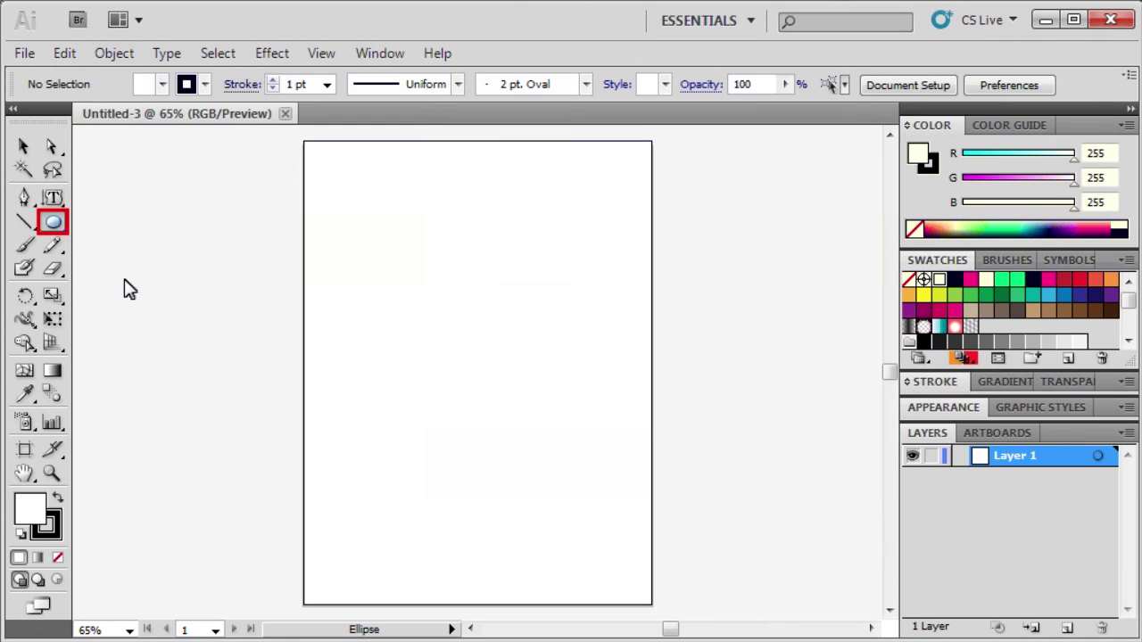
{"action": "left_click", "coordinate": [52, 222]}
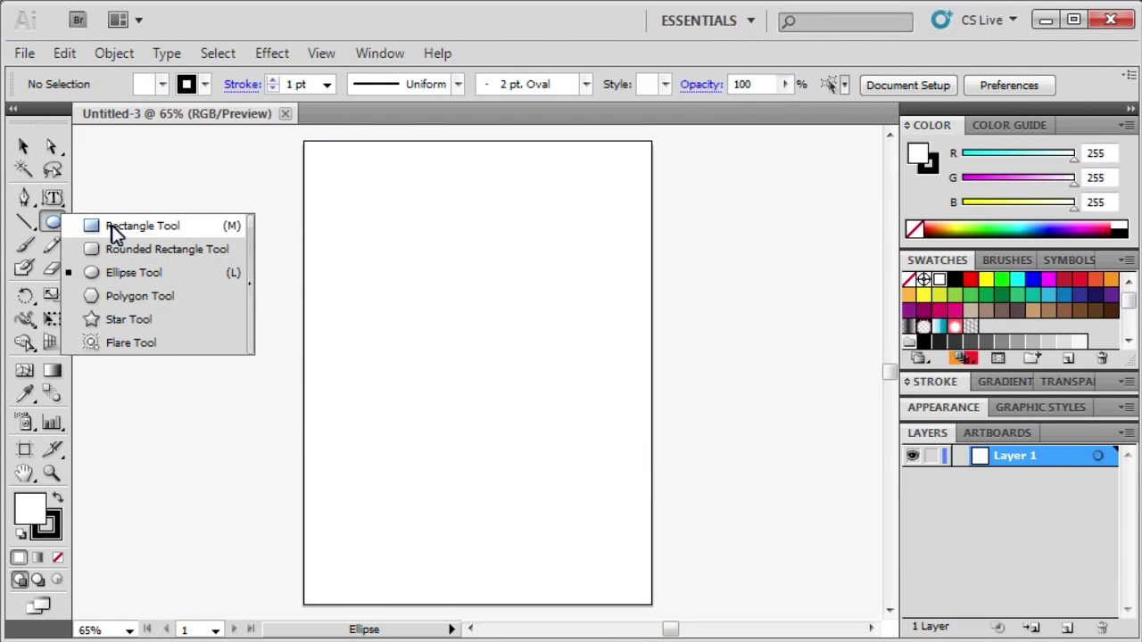
{"action": "left_click", "coordinate": [111, 226]}
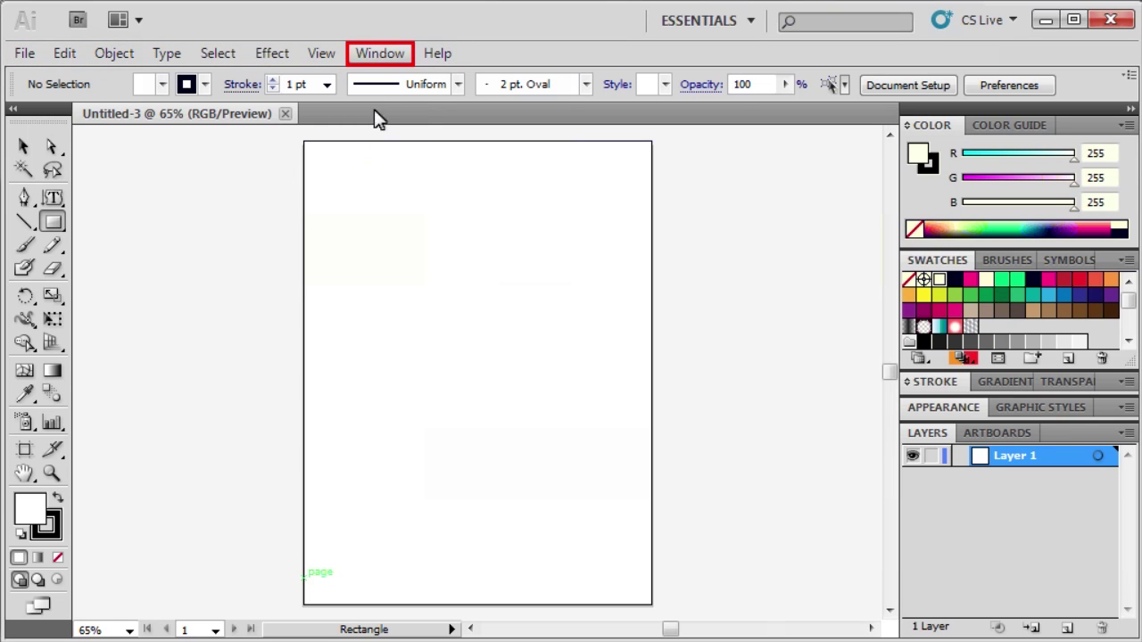
- Collapse the Layers panel from the Window menu so the Swatches panel expands
{"action": "left_click", "coordinate": [382, 57]}
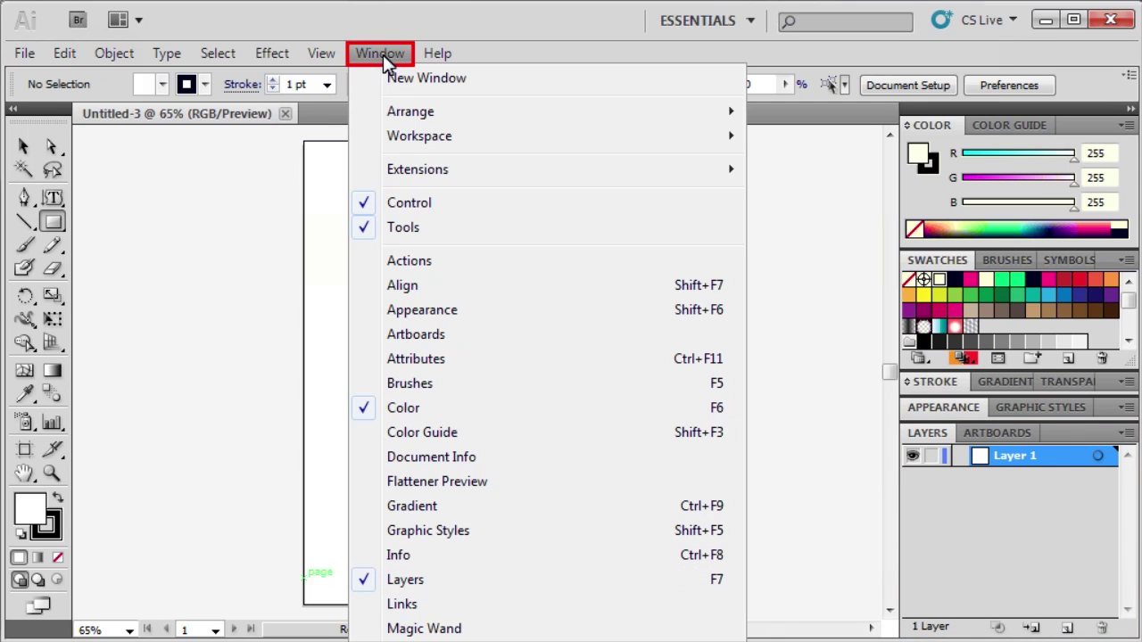
{"action": "left_click", "coordinate": [405, 580]}
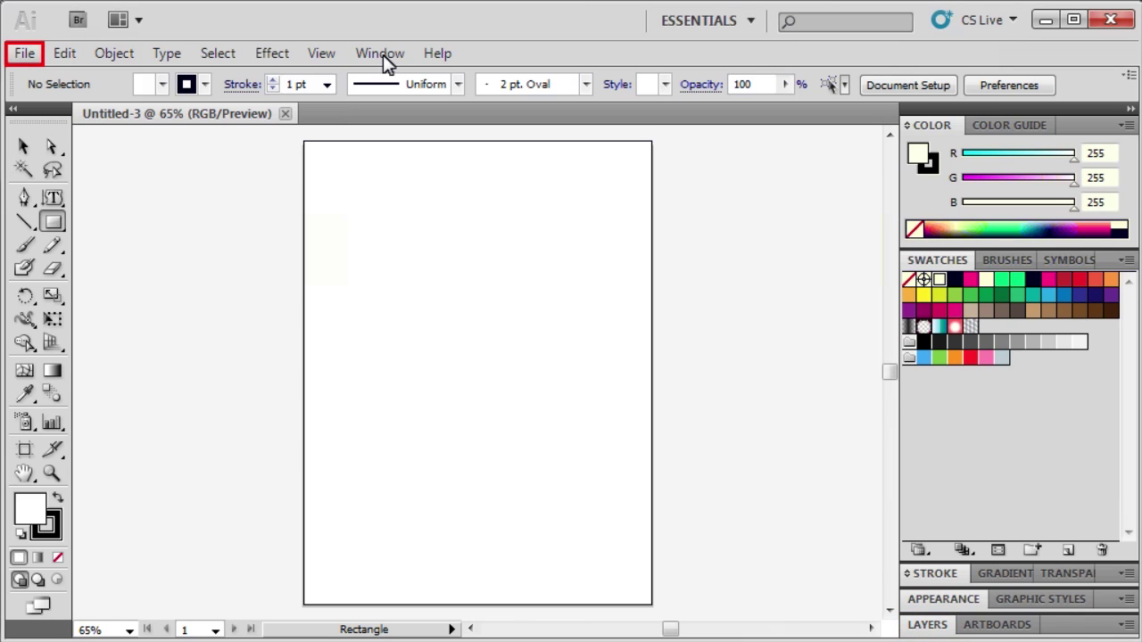
- Open Layers.ai from the Desktop in a new document tab
{"action": "left_click", "coordinate": [34, 54]}
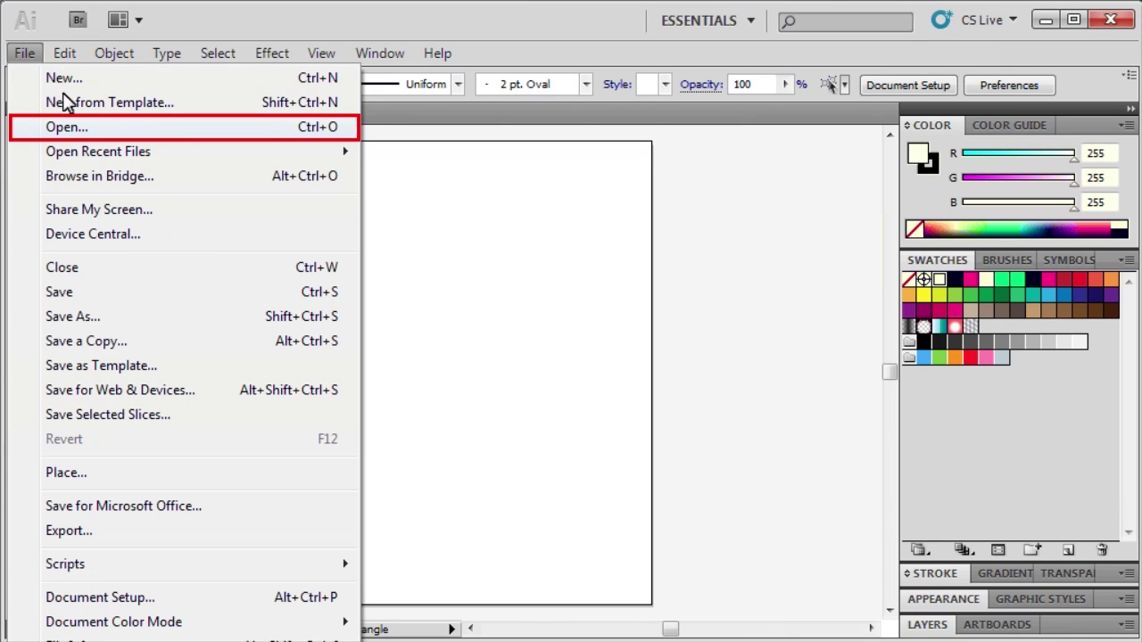
{"action": "left_click", "coordinate": [62, 126]}
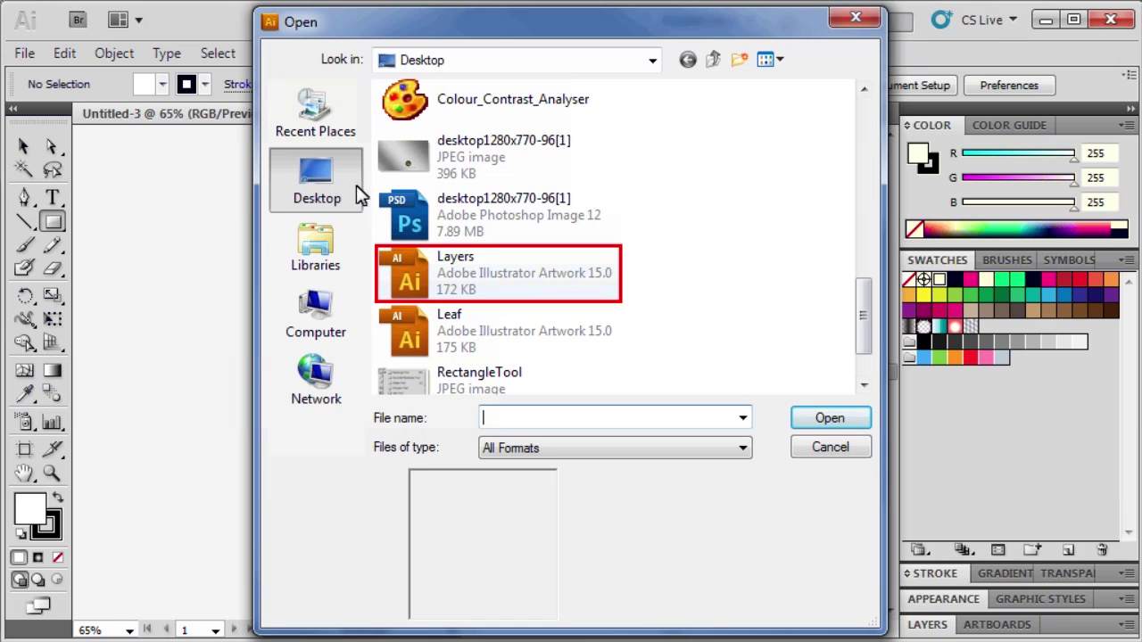
{"action": "left_click", "coordinate": [402, 278]}
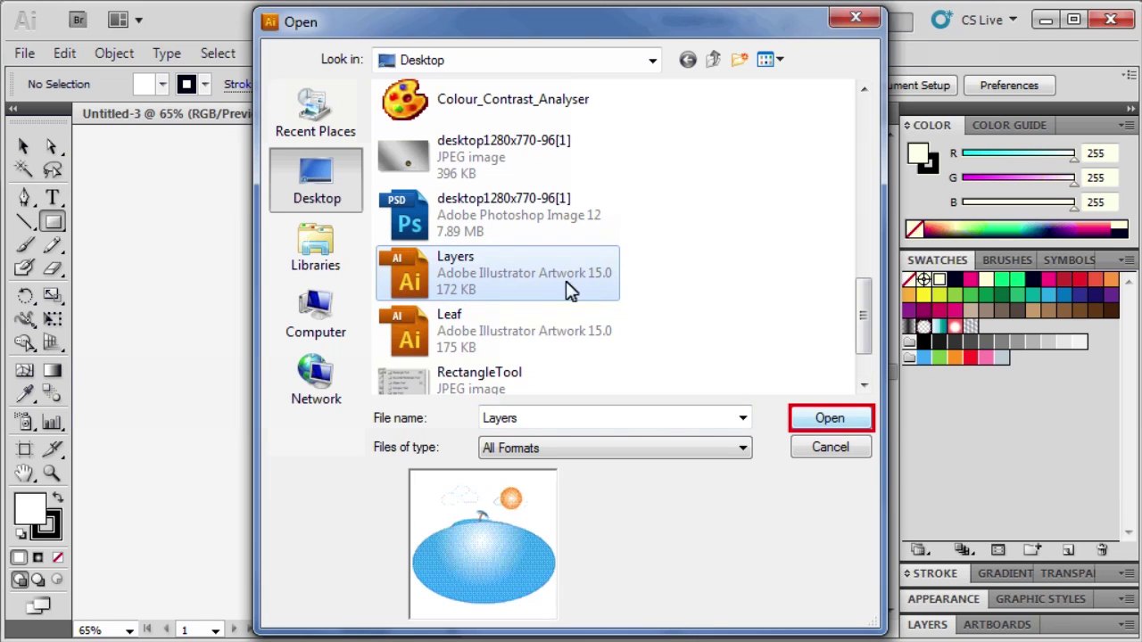
{"action": "left_click", "coordinate": [823, 421]}
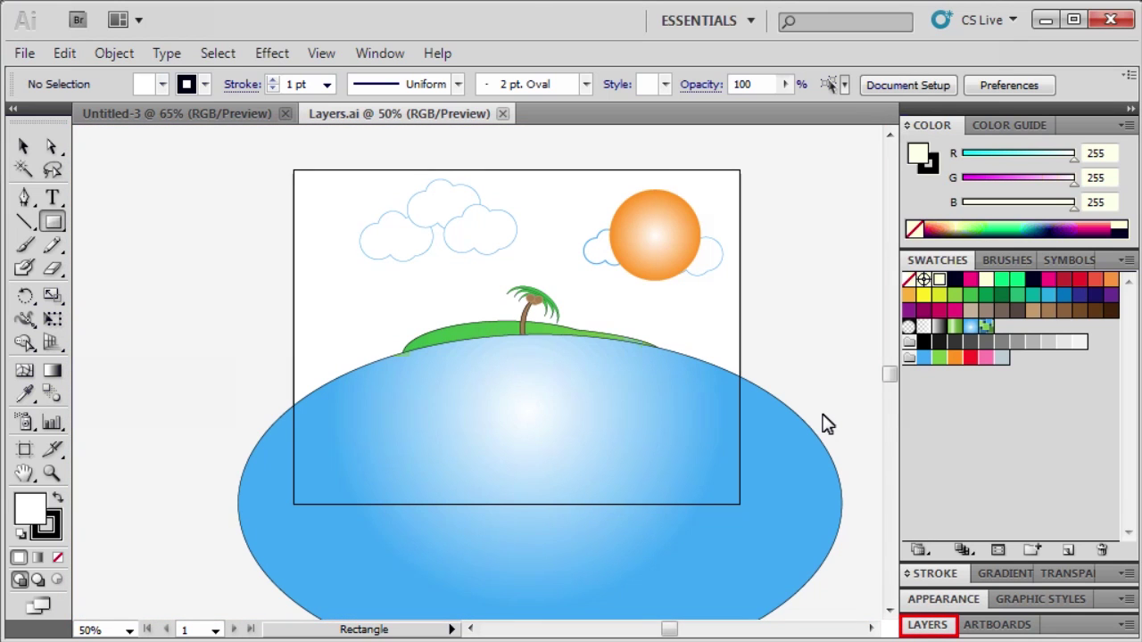
- Expand the Layers panel to list the six layers, Layer 7 down to Layer 2
{"action": "left_click", "coordinate": [927, 626]}
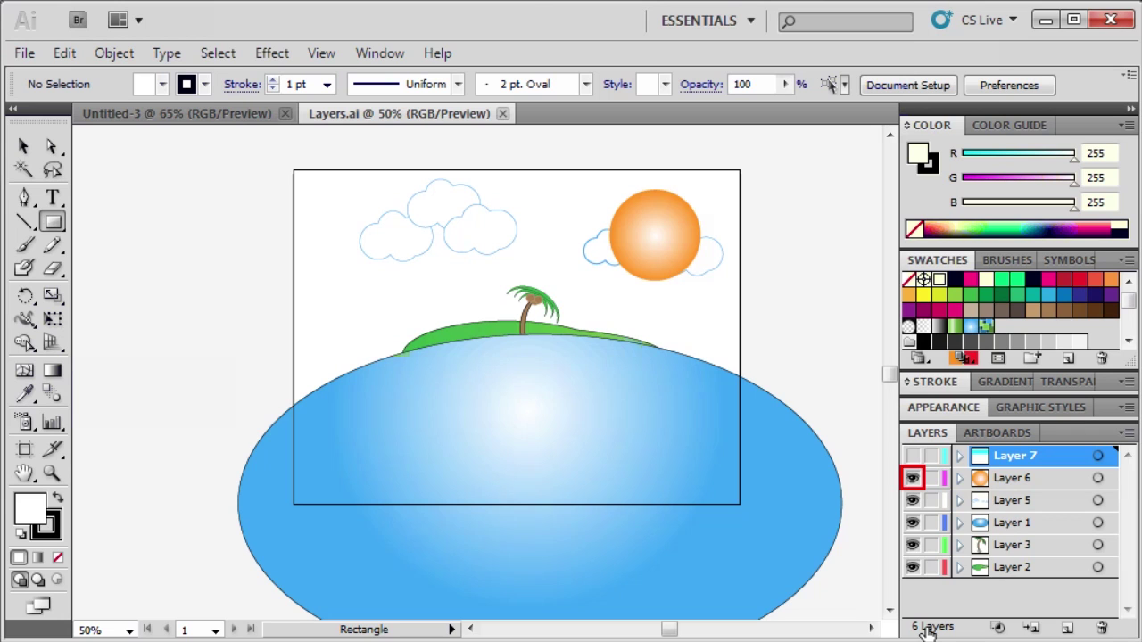
{"action": "left_click", "coordinate": [911, 479]}
{"action": "left_click", "coordinate": [912, 478]}
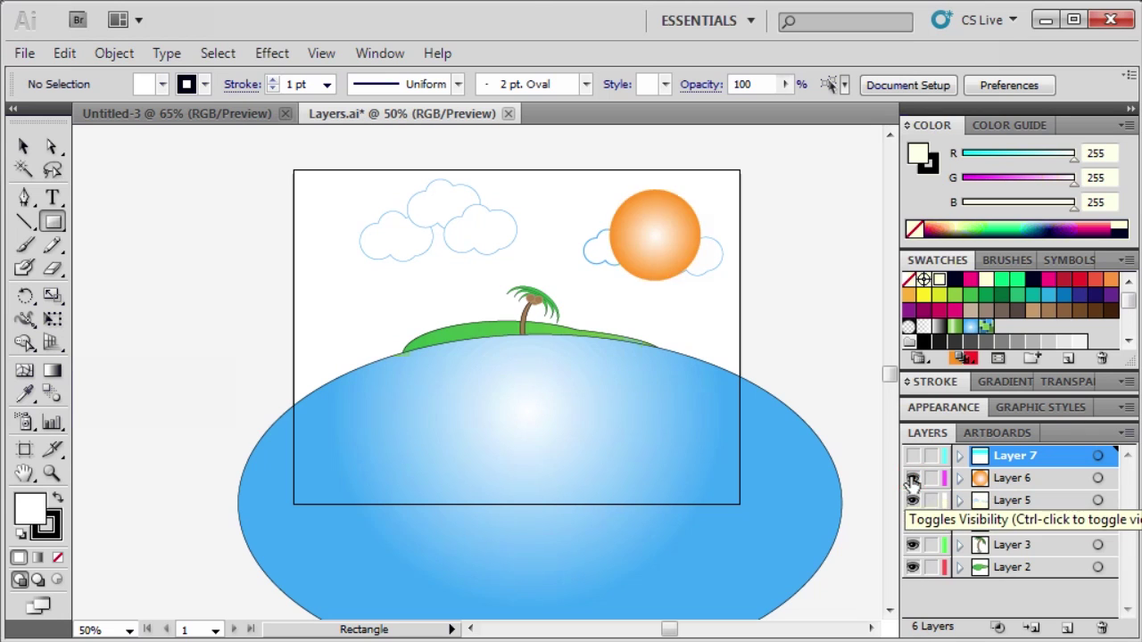
{"action": "left_click", "coordinate": [912, 500]}
{"action": "left_click", "coordinate": [912, 500]}
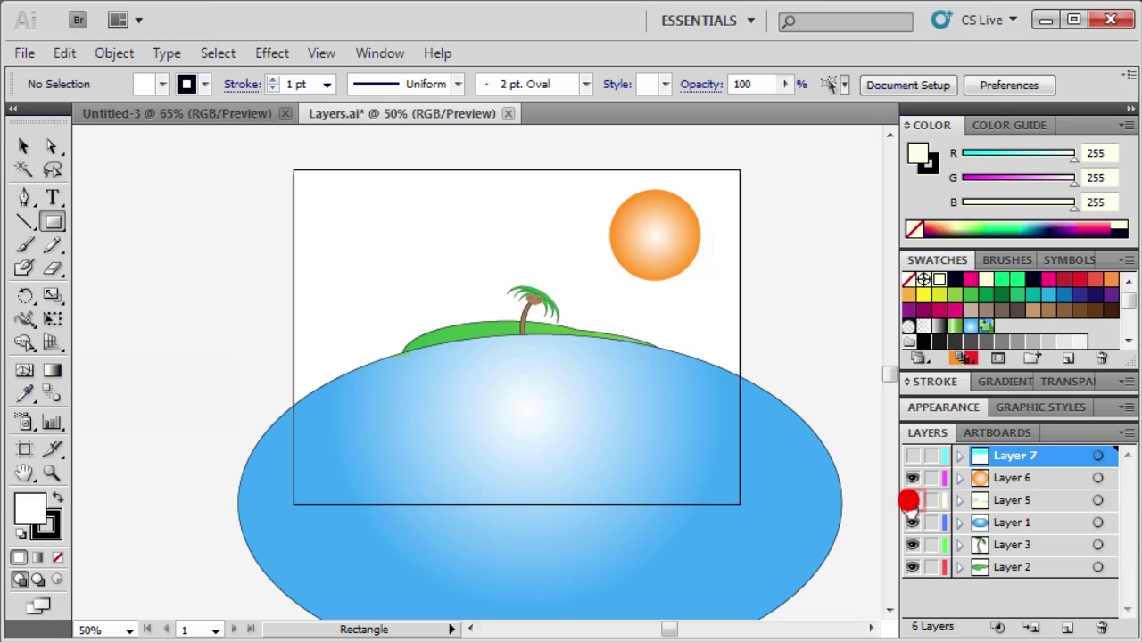
{"action": "left_click", "coordinate": [909, 502]}
{"action": "left_click", "coordinate": [912, 523]}
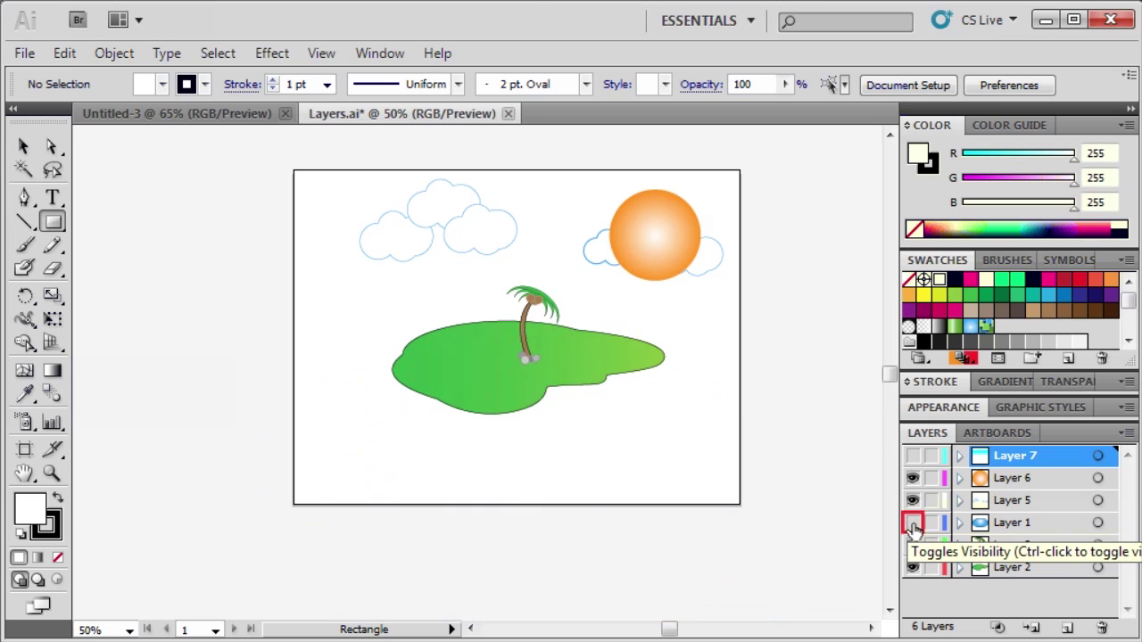
{"action": "left_click", "coordinate": [912, 524]}
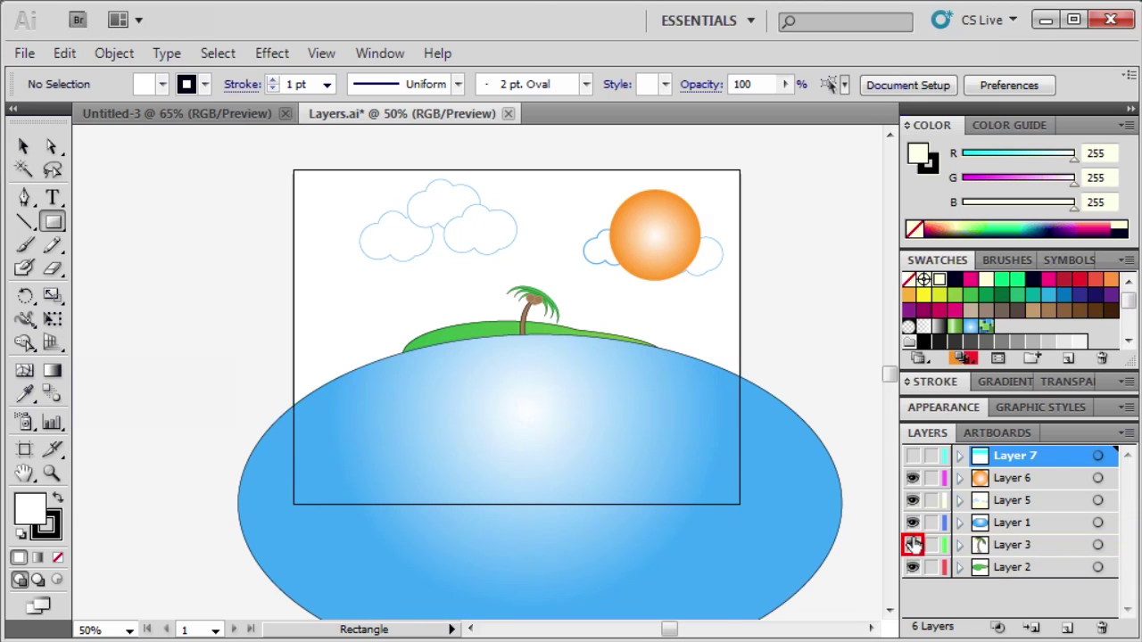
{"action": "left_click", "coordinate": [911, 545]}
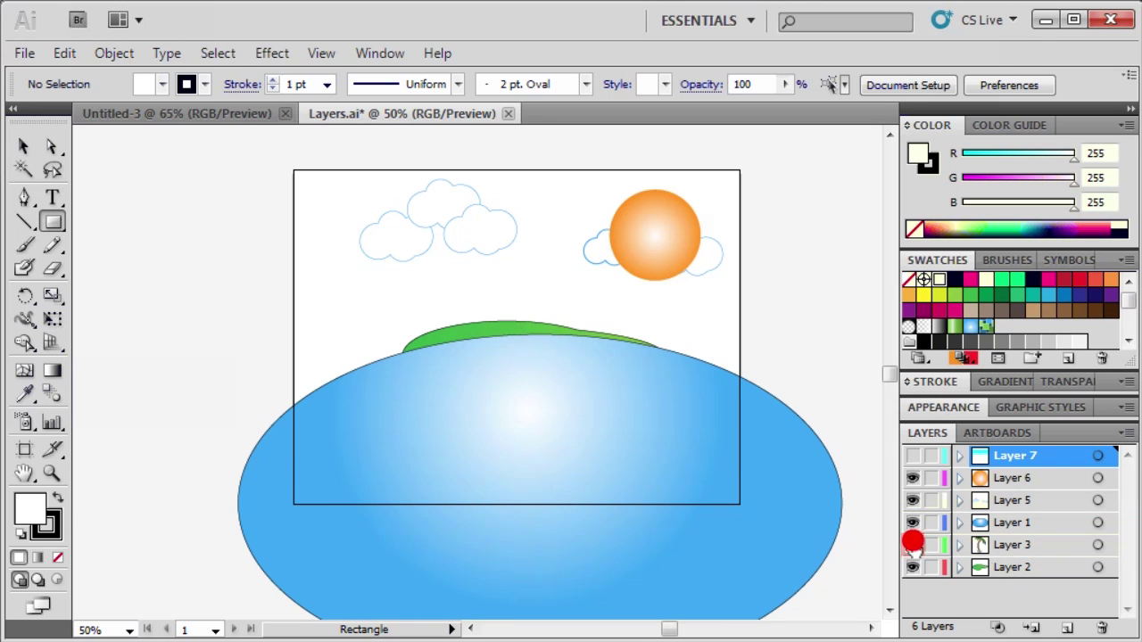
{"action": "left_click", "coordinate": [912, 544]}
{"action": "left_click", "coordinate": [912, 568]}
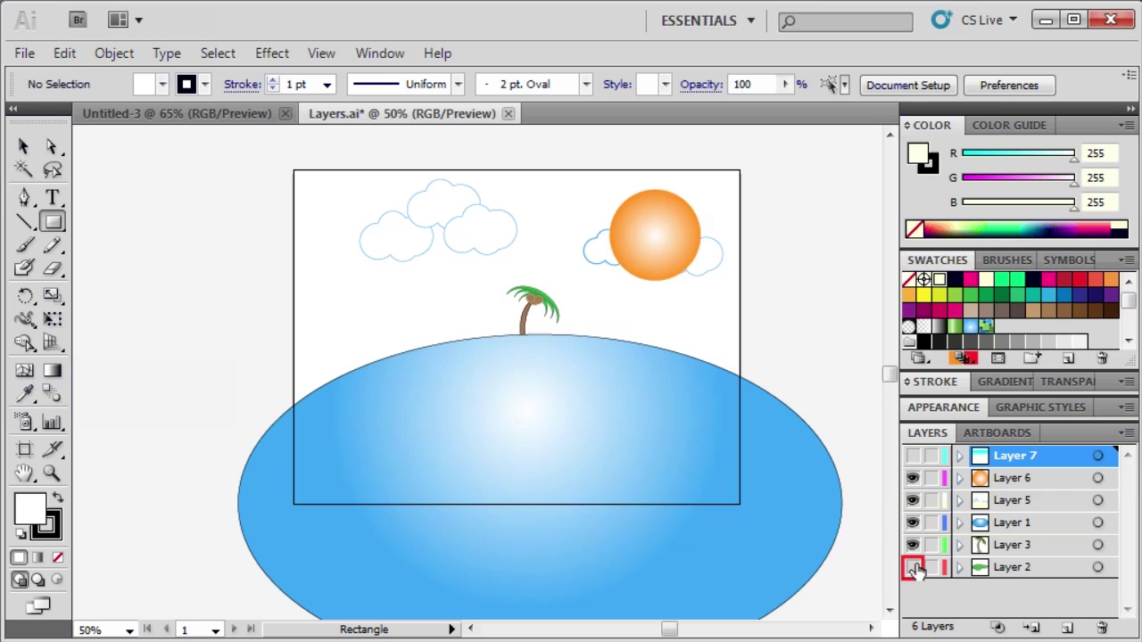
{"action": "left_click", "coordinate": [911, 567]}
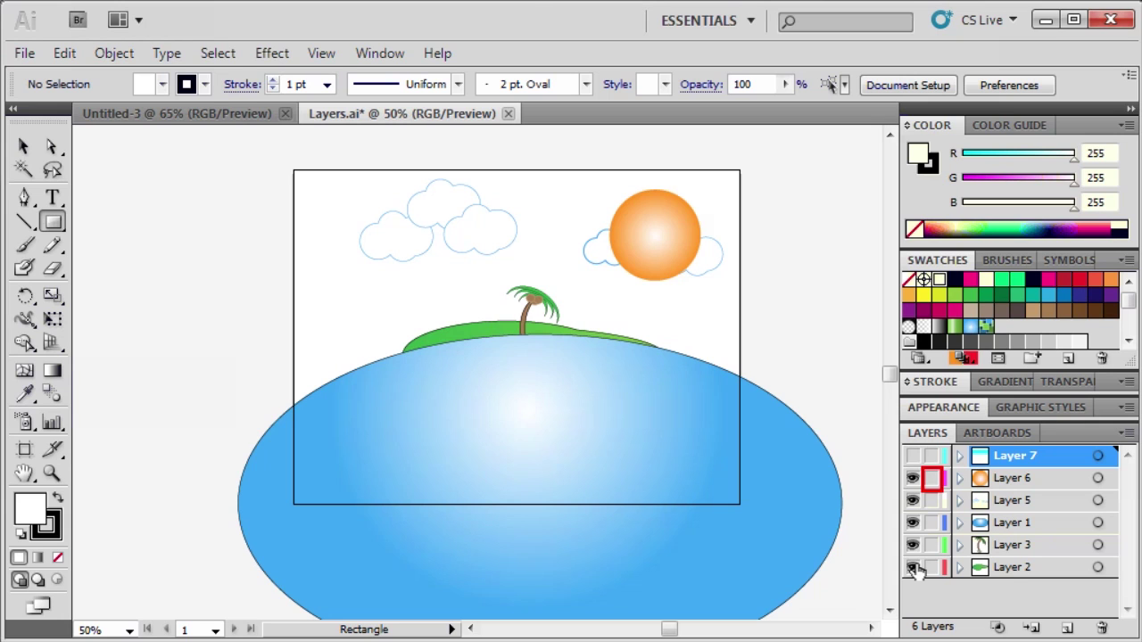
- Add and delete Layer 8, then drag Layer 7 below Layer 1
{"action": "left_click", "coordinate": [930, 479]}
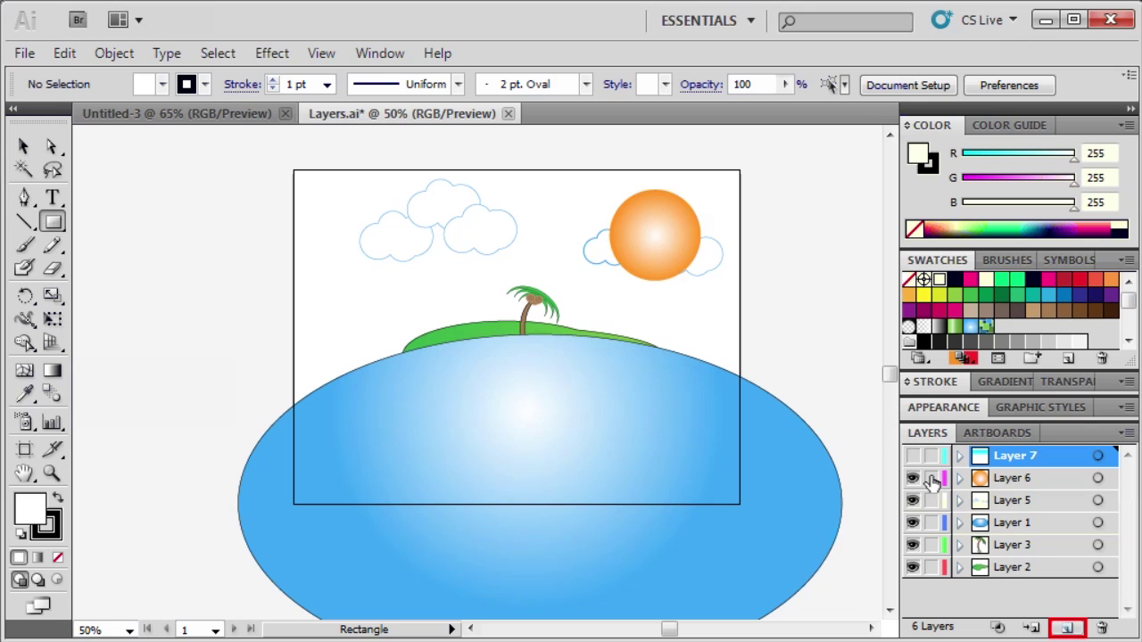
{"action": "left_click", "coordinate": [1063, 629]}
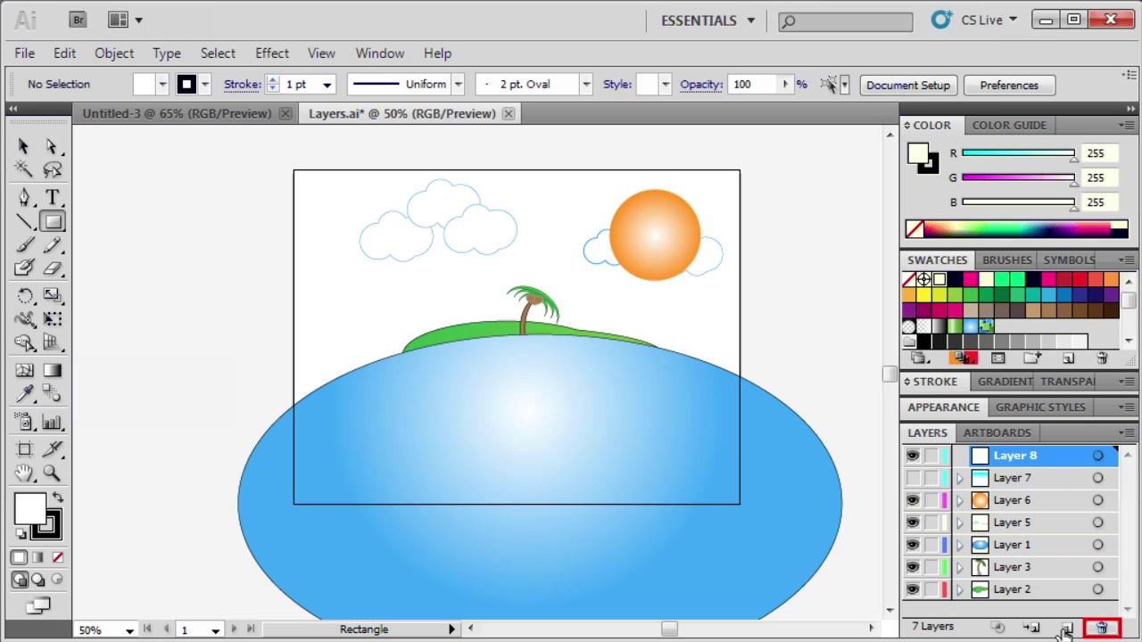
{"action": "left_click", "coordinate": [1100, 629]}
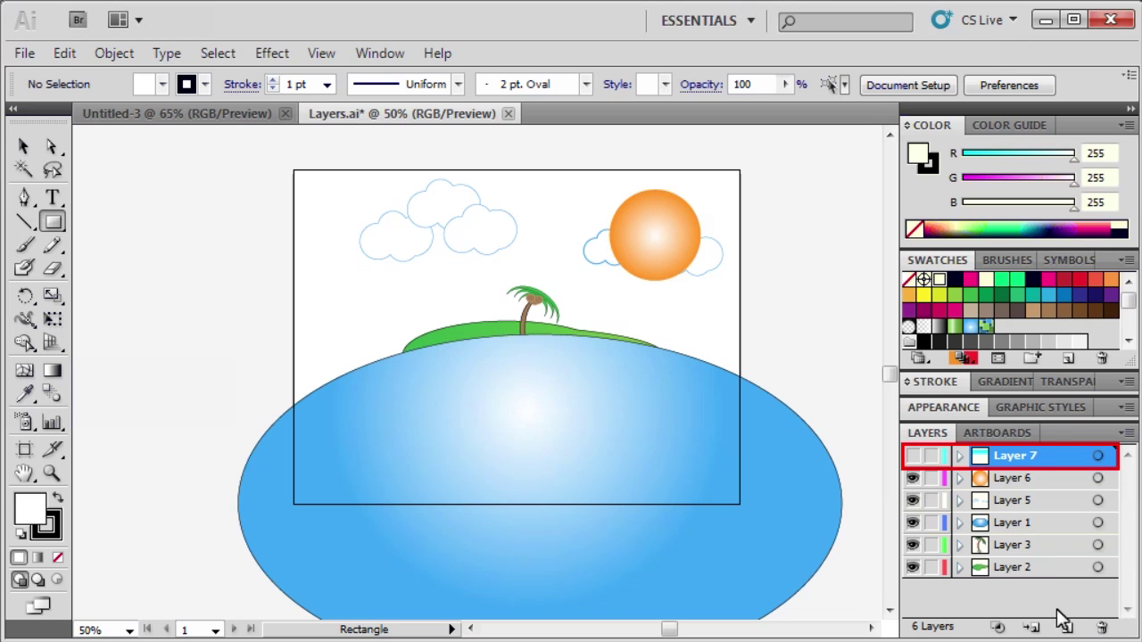
{"action": "left_click_drag", "start_coordinate": [1020, 455], "coordinate": [1030, 534]}
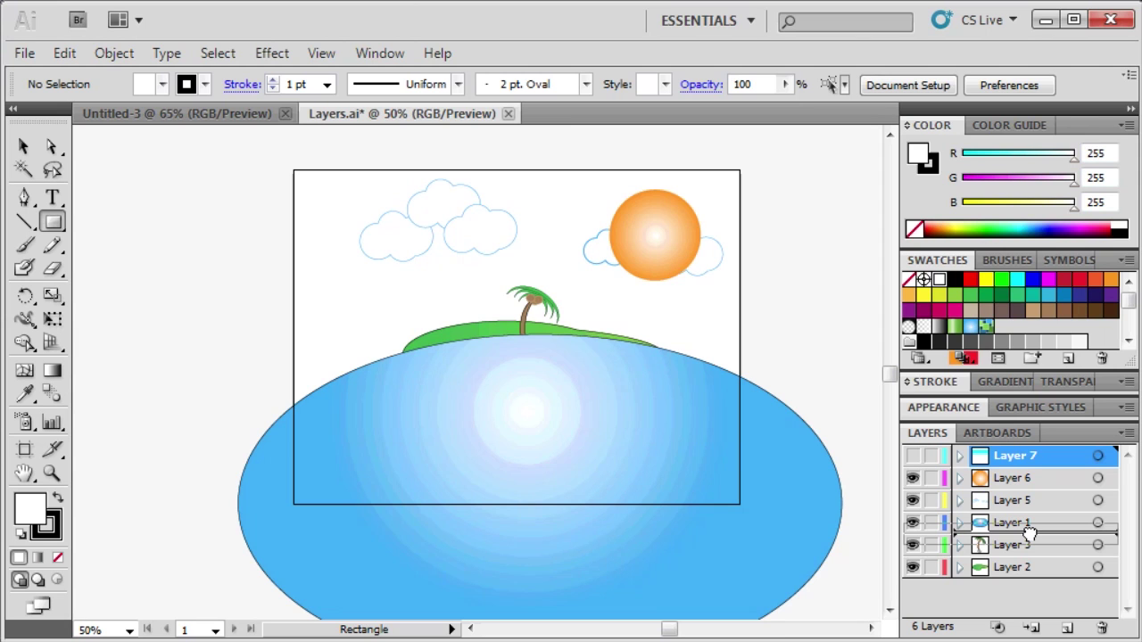
{"action": "left_click_drag", "start_coordinate": [1030, 533], "coordinate": [1029, 533]}
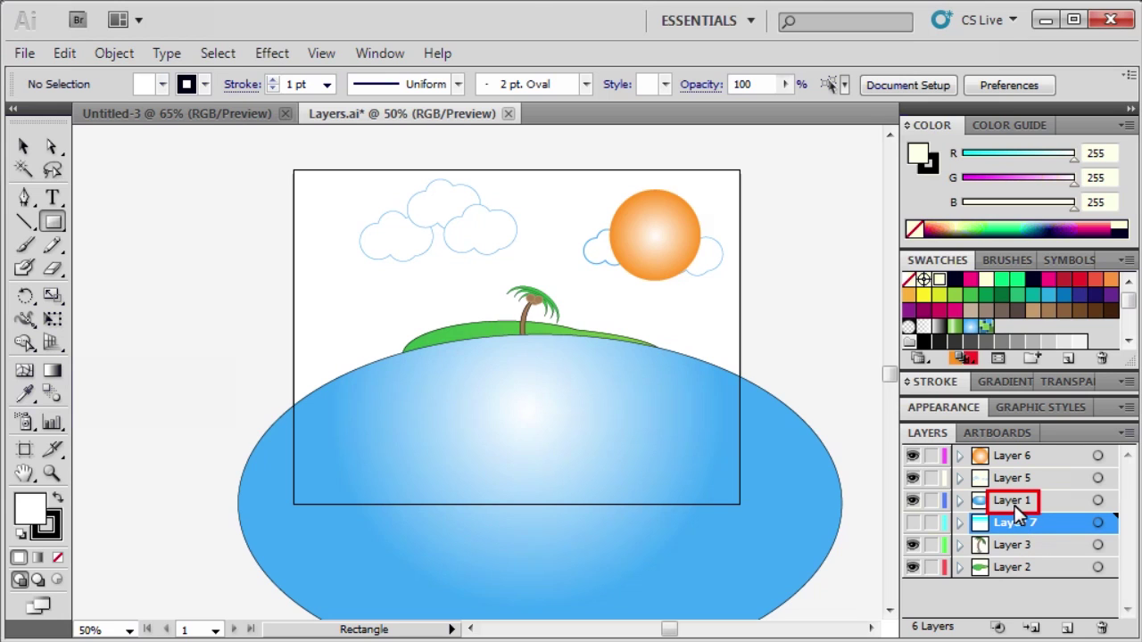
- Rename Layer 1, holding the big blue ellipse, to 'blue ball' in Layer Options
{"action": "double_click", "coordinate": [1011, 500]}
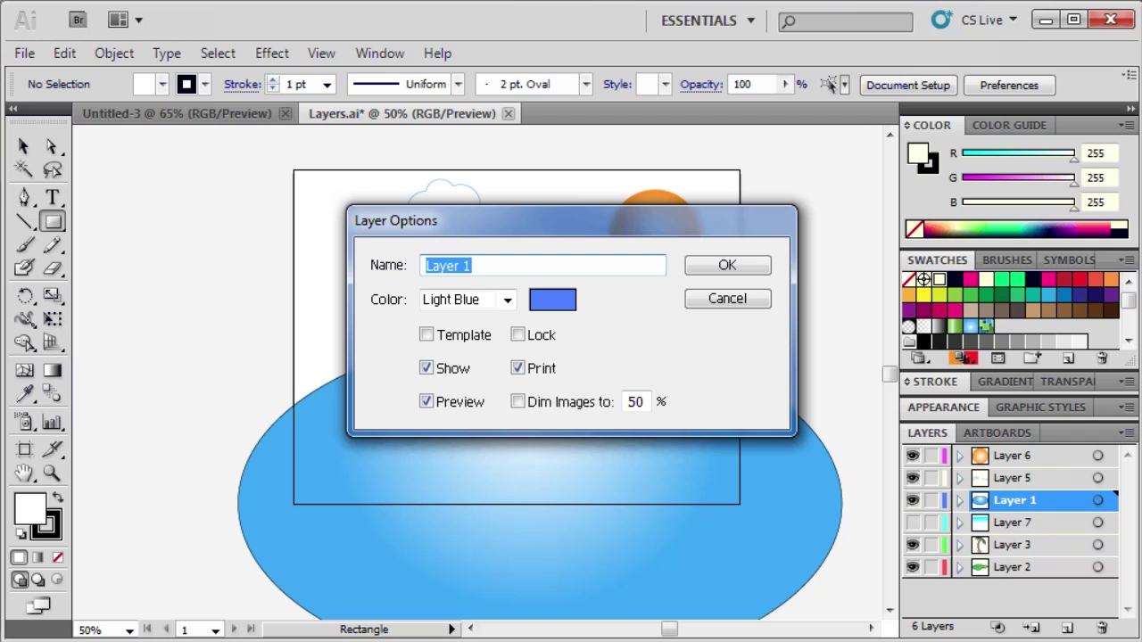
{"action": "type", "text": "blue"}
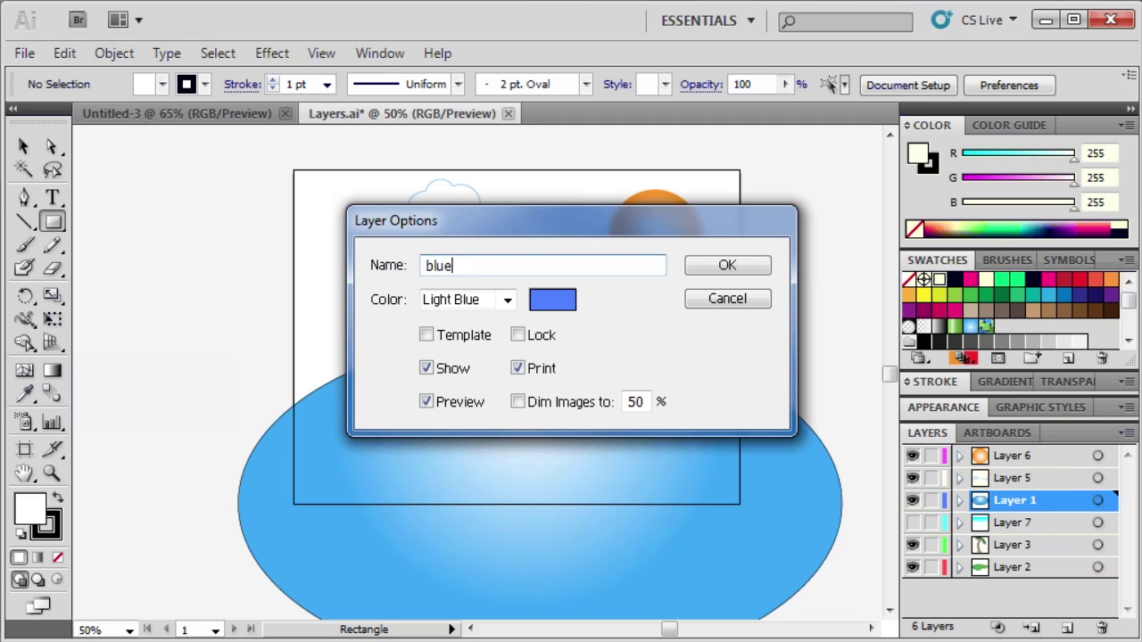
{"action": "type", "text": " ball"}
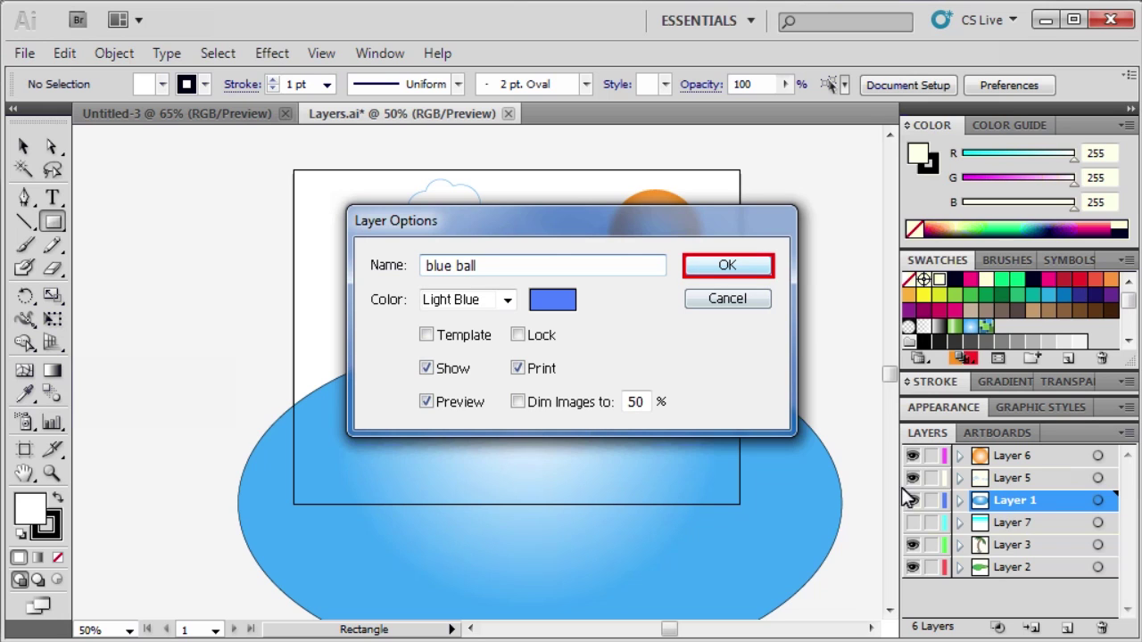
{"action": "left_click", "coordinate": [746, 266]}
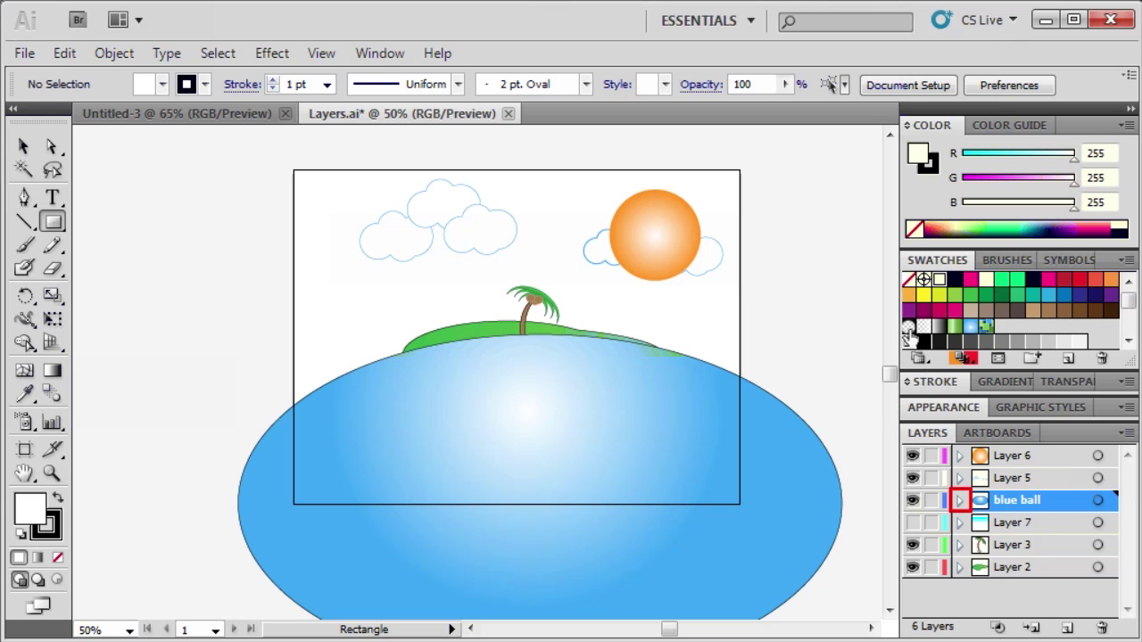
{"action": "left_click", "coordinate": [959, 500]}
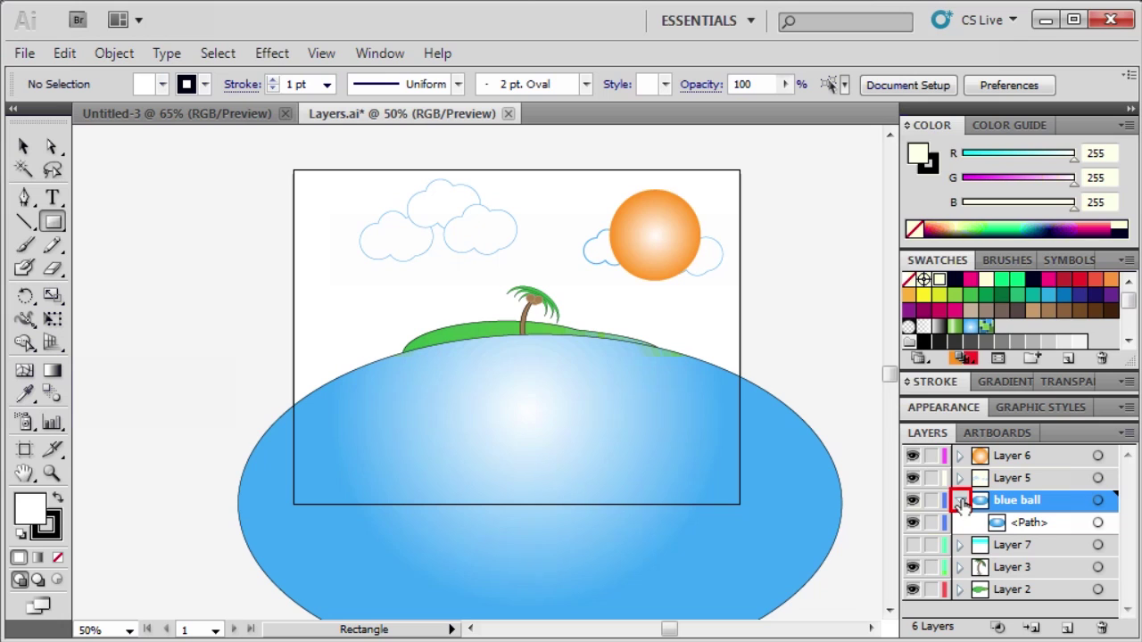
{"action": "left_click", "coordinate": [958, 501]}
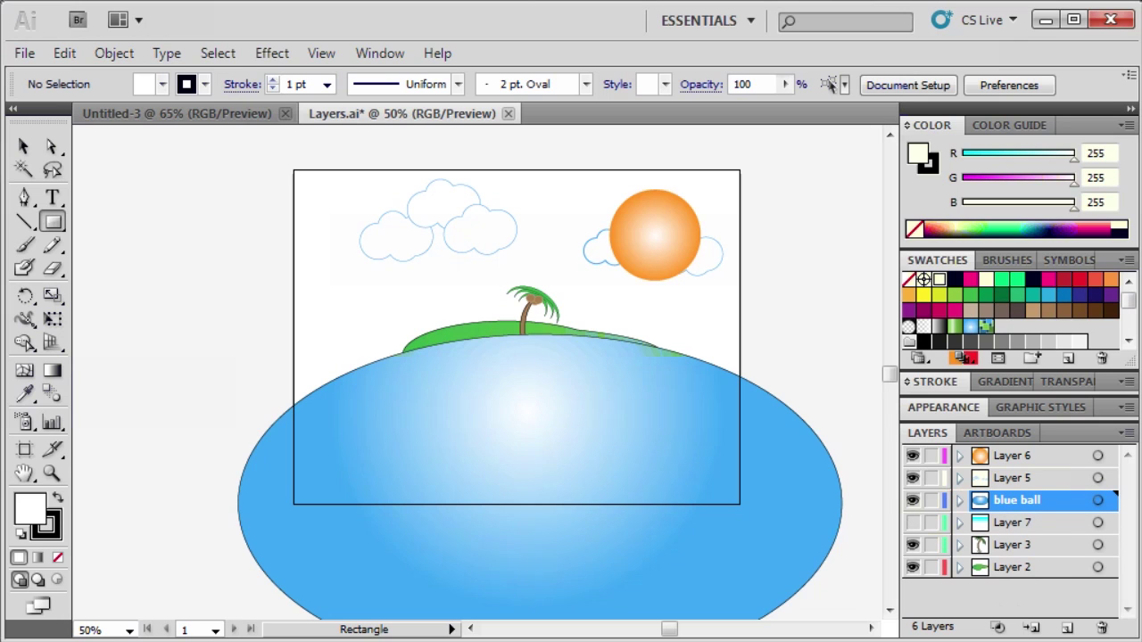